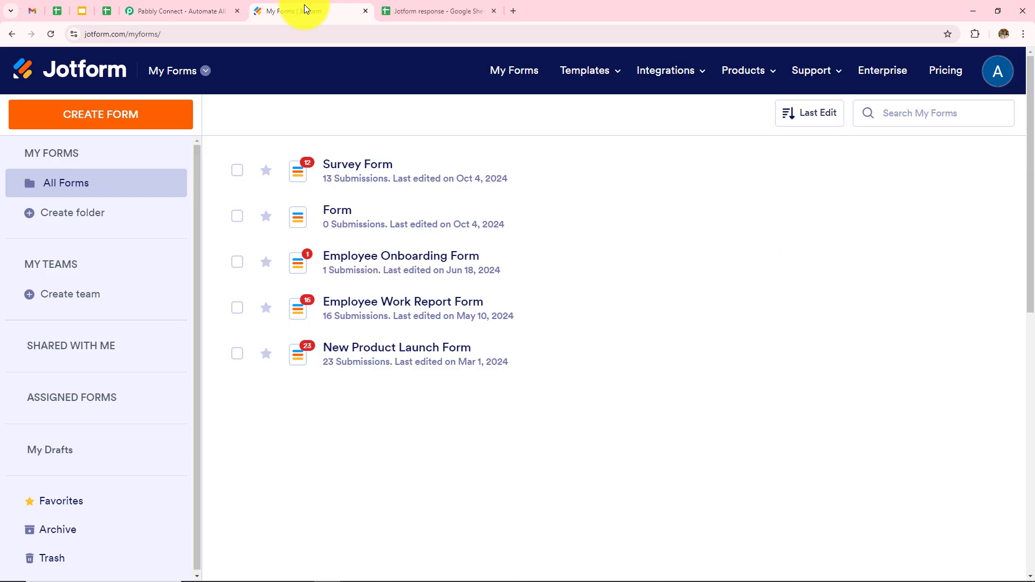
- Look over the Jotform response spreadsheet's column headers and the address of the Pabbly Connect website
click(451, 4)
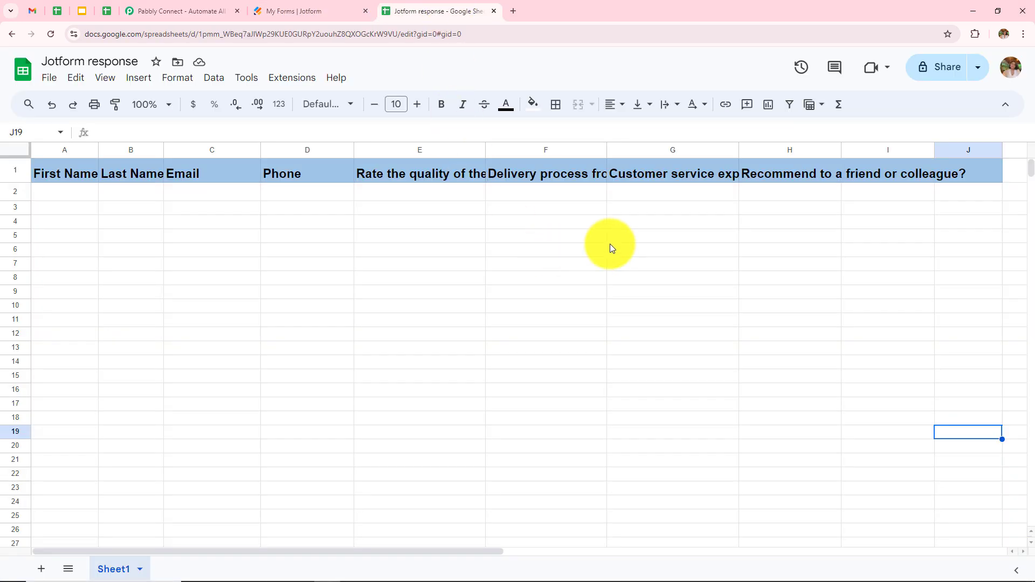
click(151, 9)
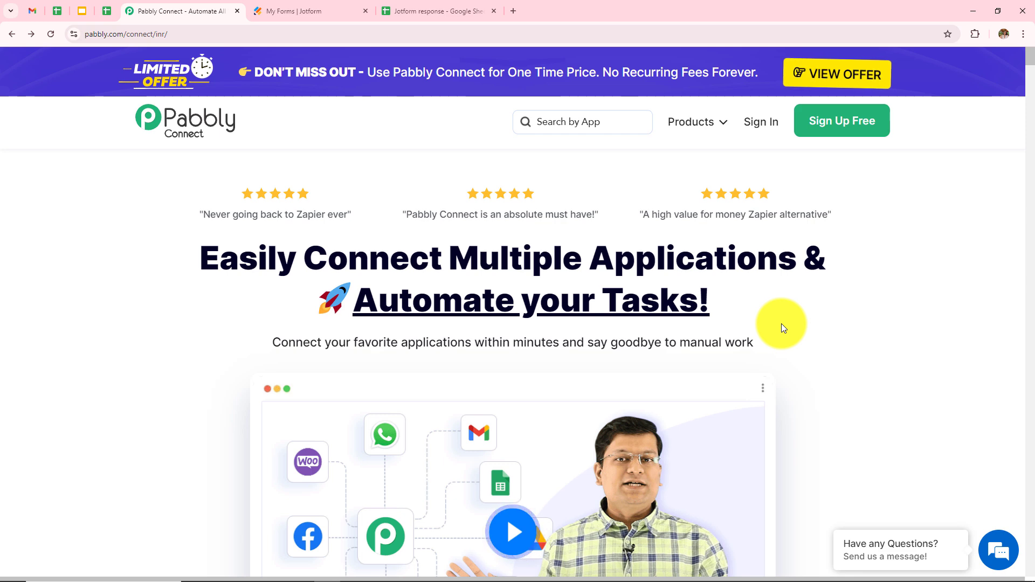
click(177, 33)
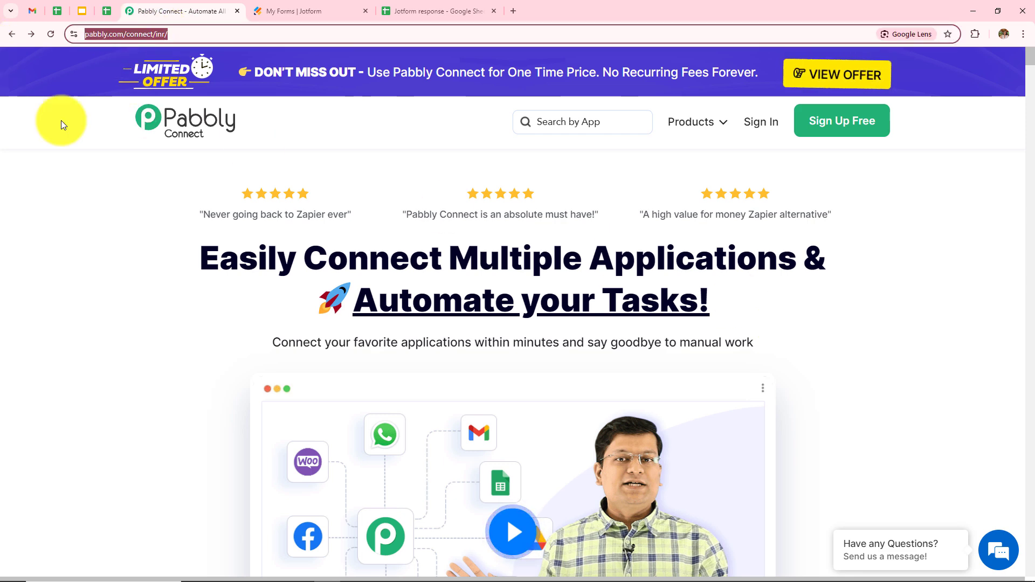
click(74, 353)
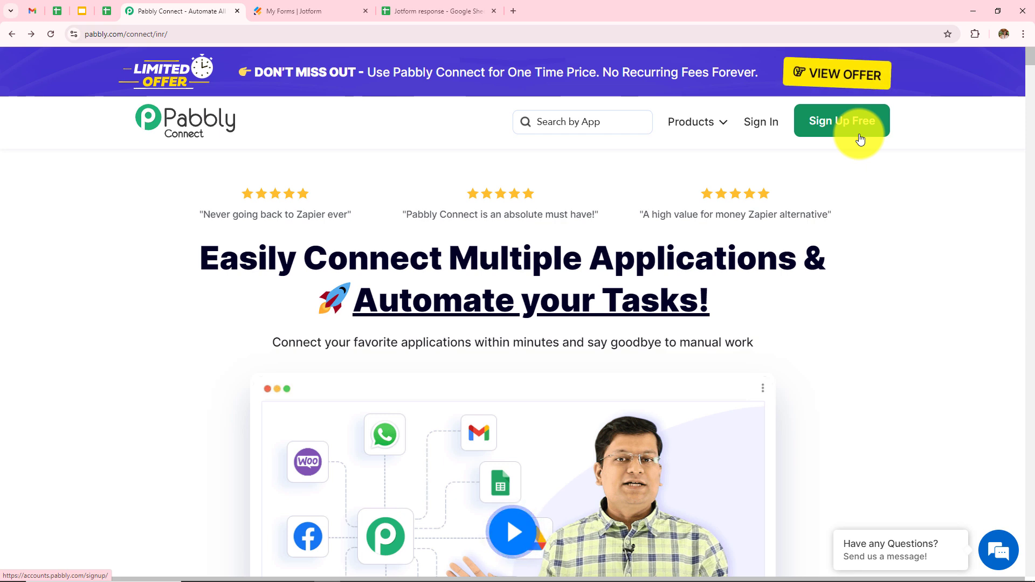
- Sign in to Pabbly and access Pabbly Connect from the list of all apps
click(774, 133)
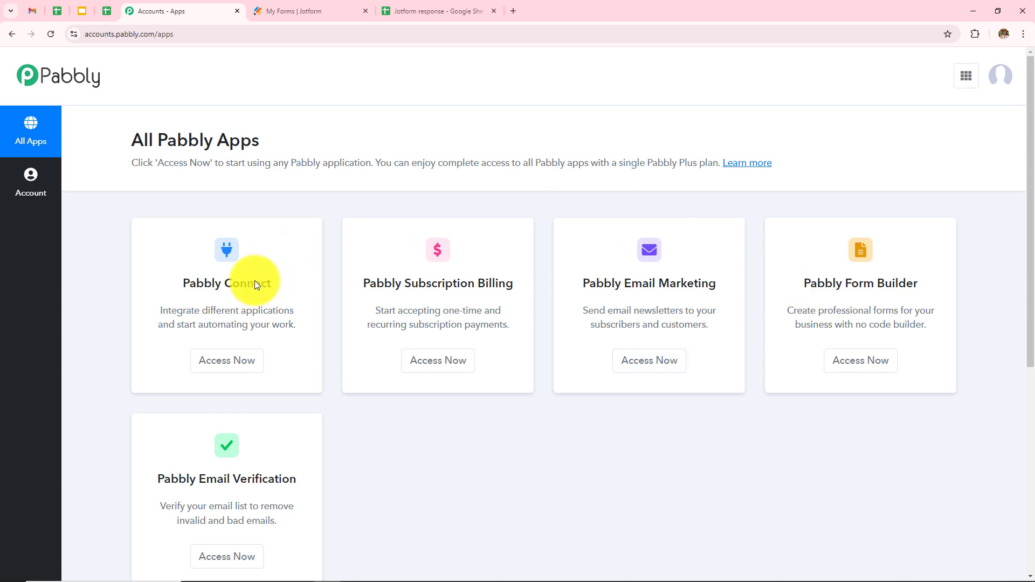
scroll(712, 423, down, 2)
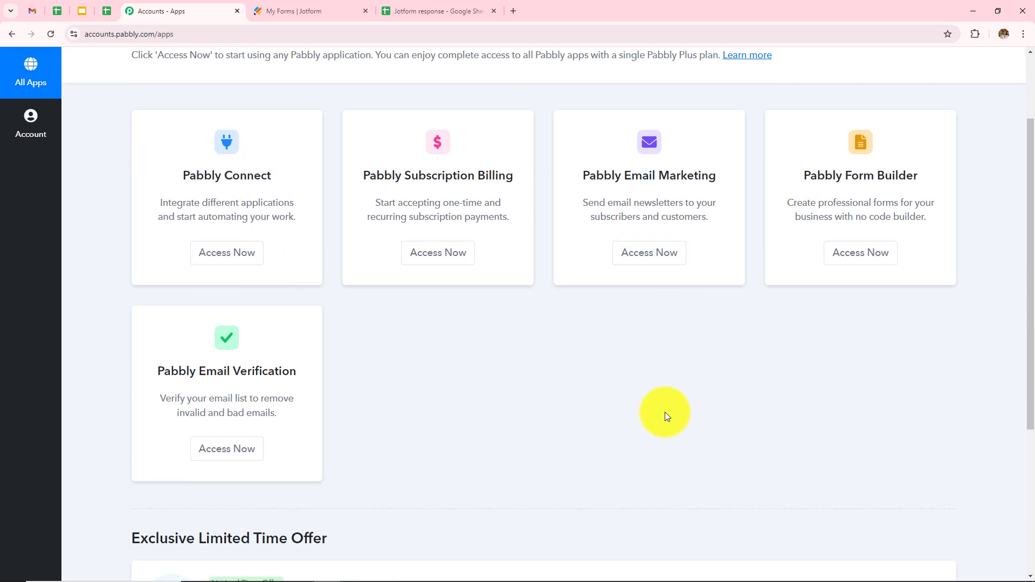
click(236, 261)
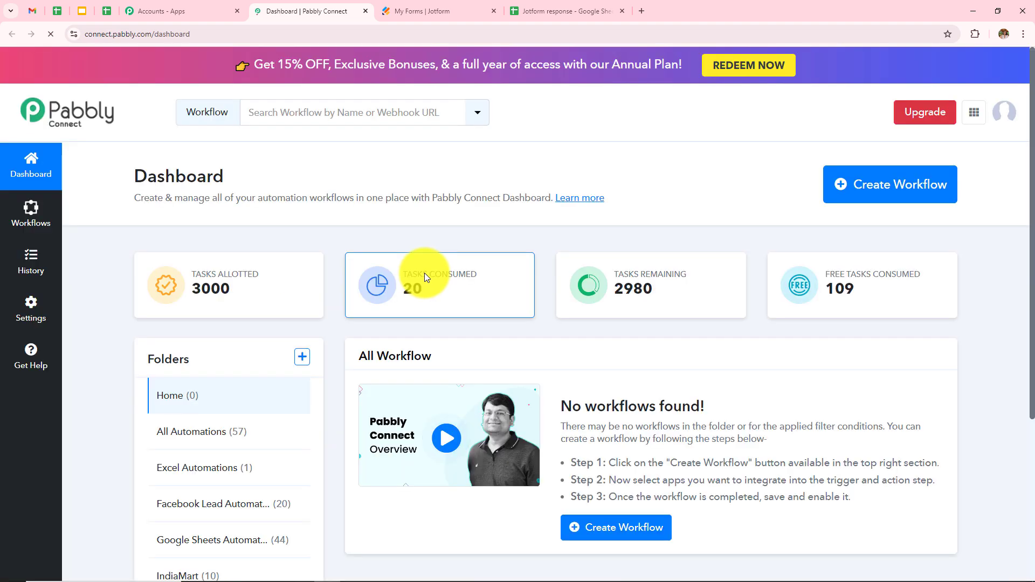
- Examine the All Workflow section and the list of folders on the Pabbly Connect dashboard
scroll(697, 327, down, 3)
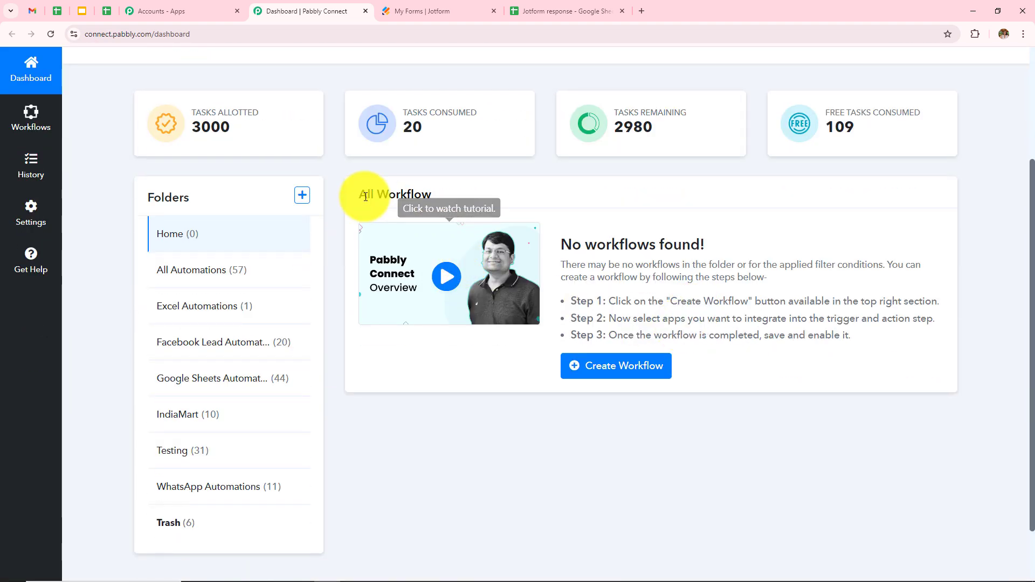
drag(354, 194, 451, 212)
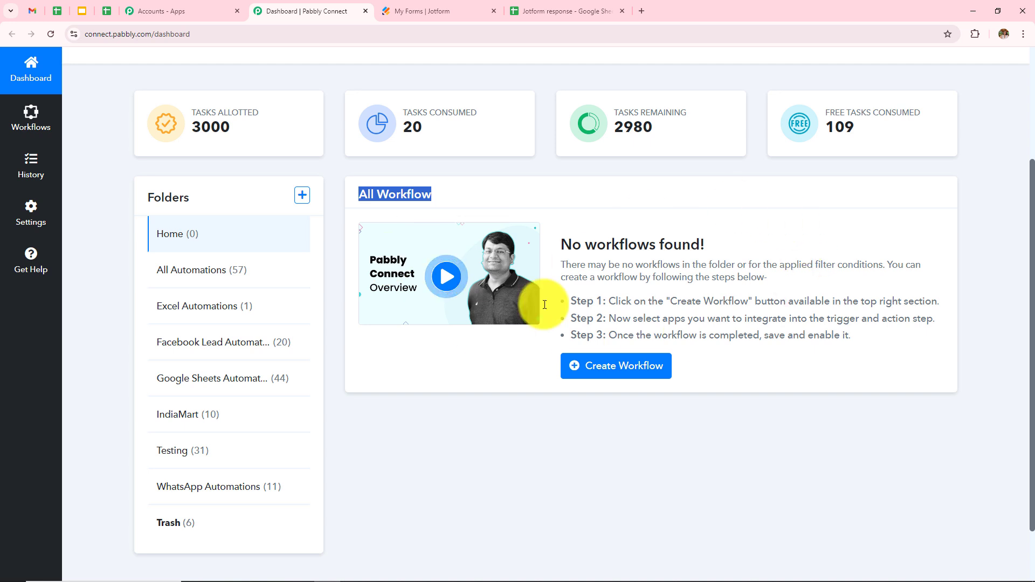
drag(141, 198, 216, 197)
drag(118, 236, 142, 455)
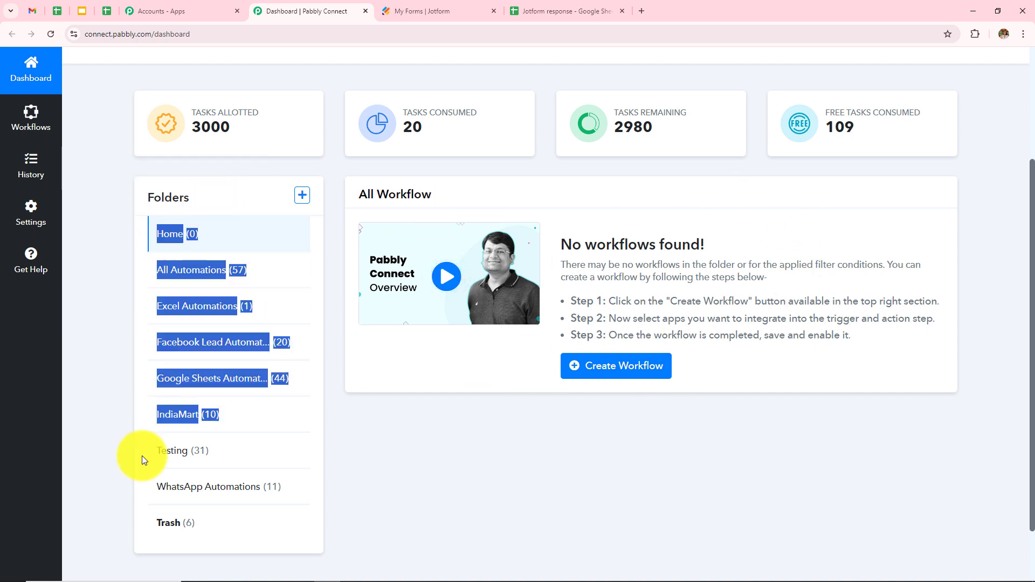
click(99, 360)
scroll(511, 397, up, 3)
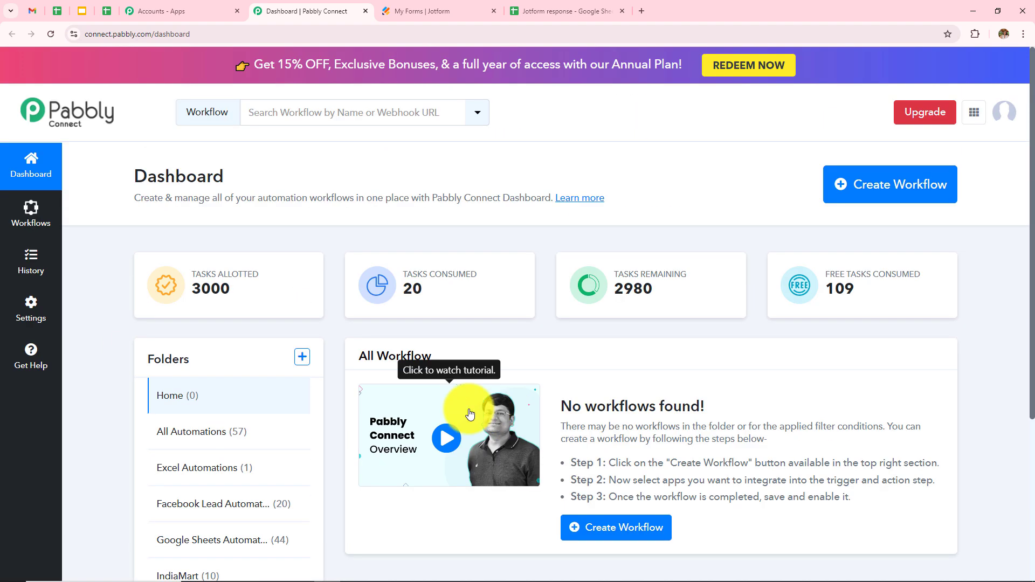
click(302, 357)
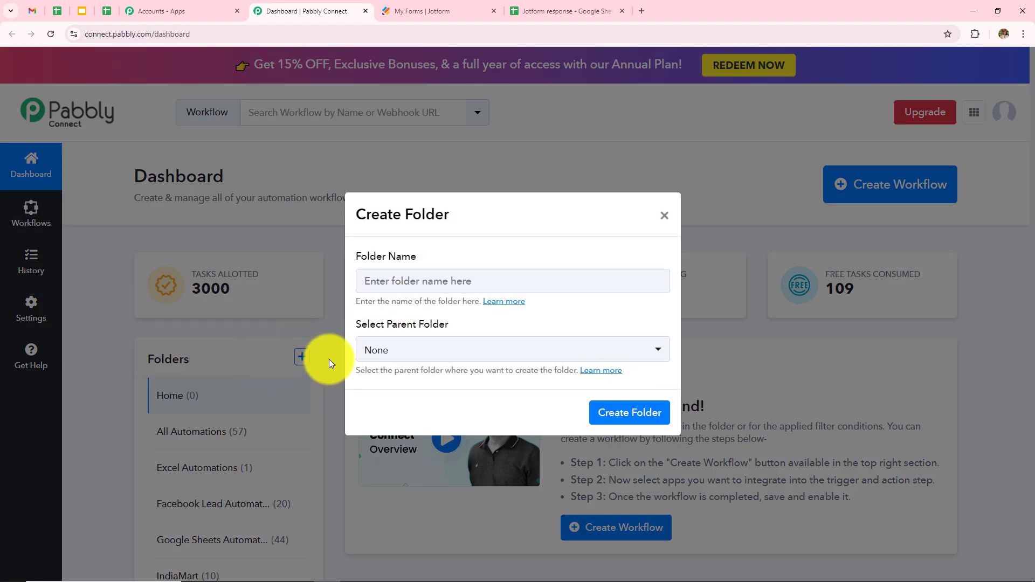
drag(355, 254, 462, 254)
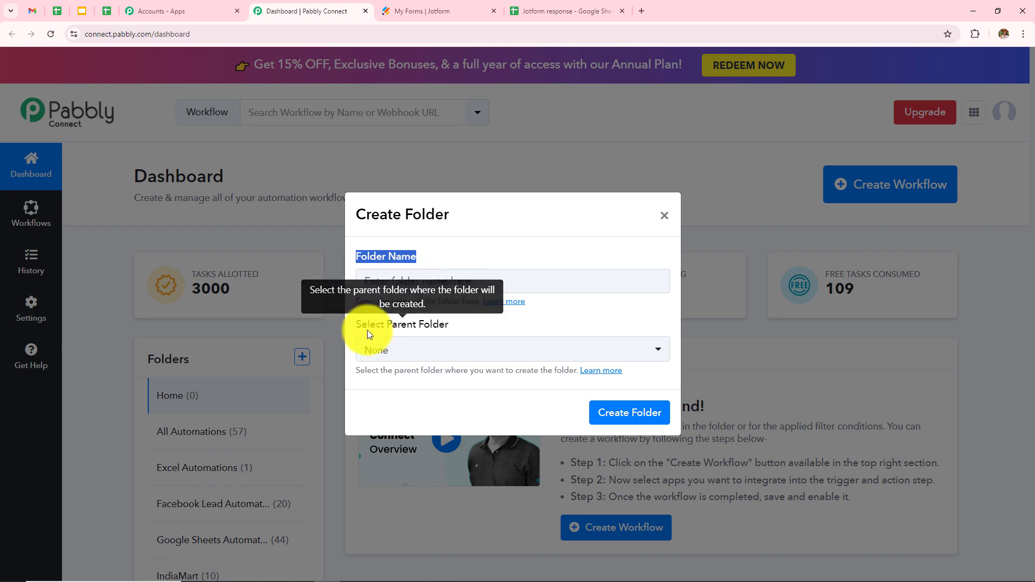
drag(358, 326, 470, 321)
click(666, 214)
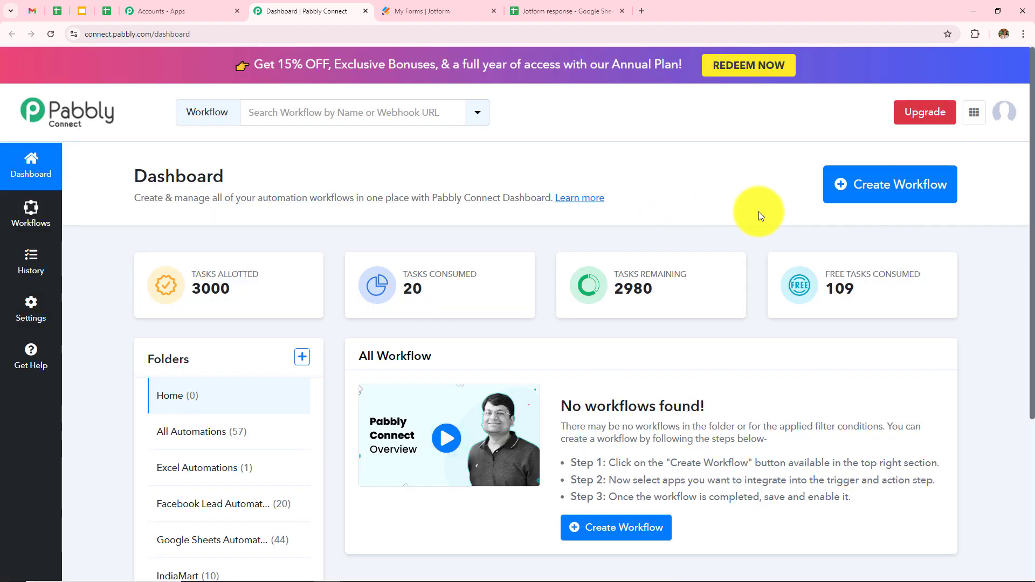
- Create a workflow named "Automatically Add Customer Survey Responses in Google Sheets" in the Google Sheets Automations folder
click(874, 203)
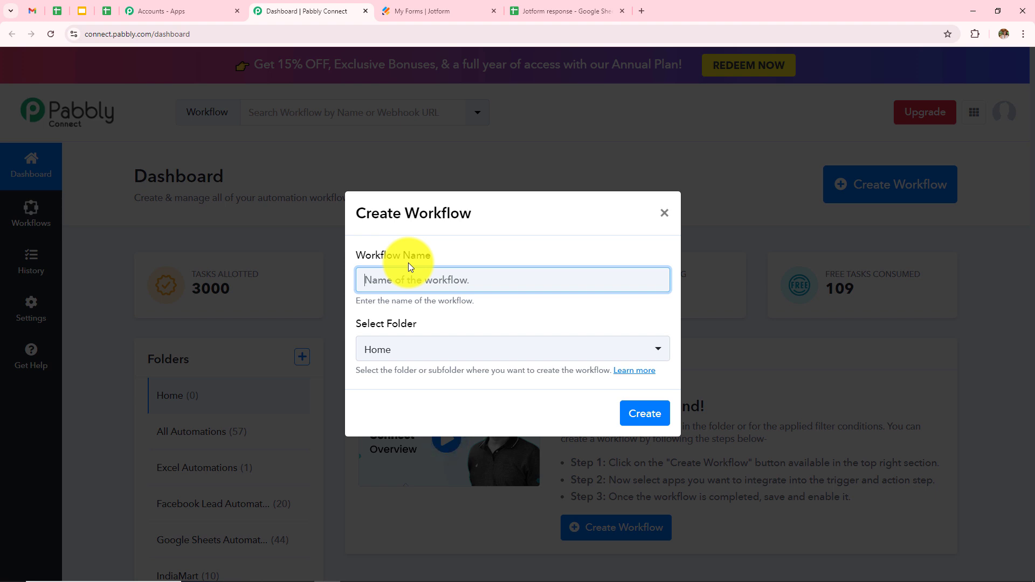
click(411, 279)
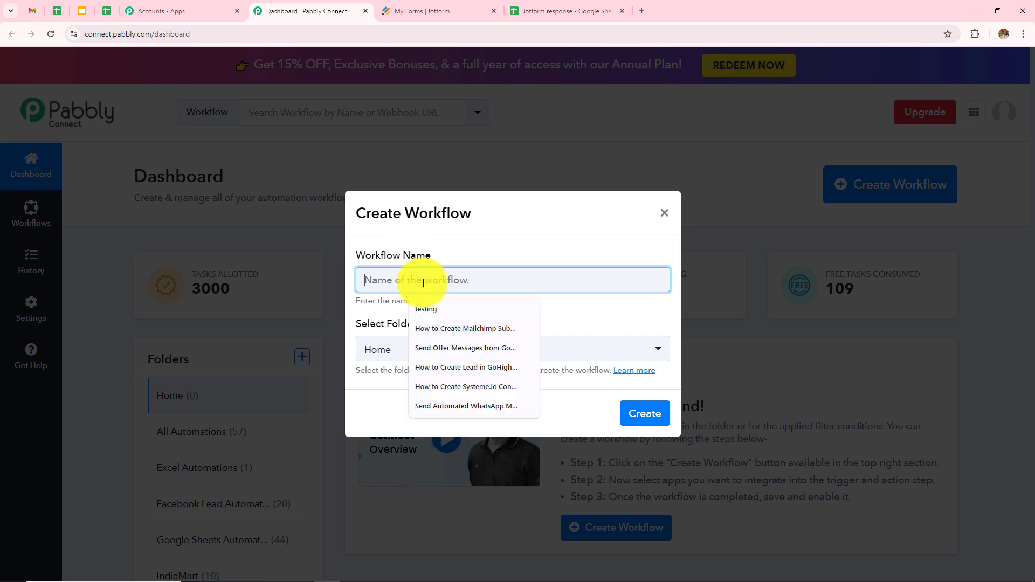
text(Automatically Add Customer Survey Responses in Google Sheets)
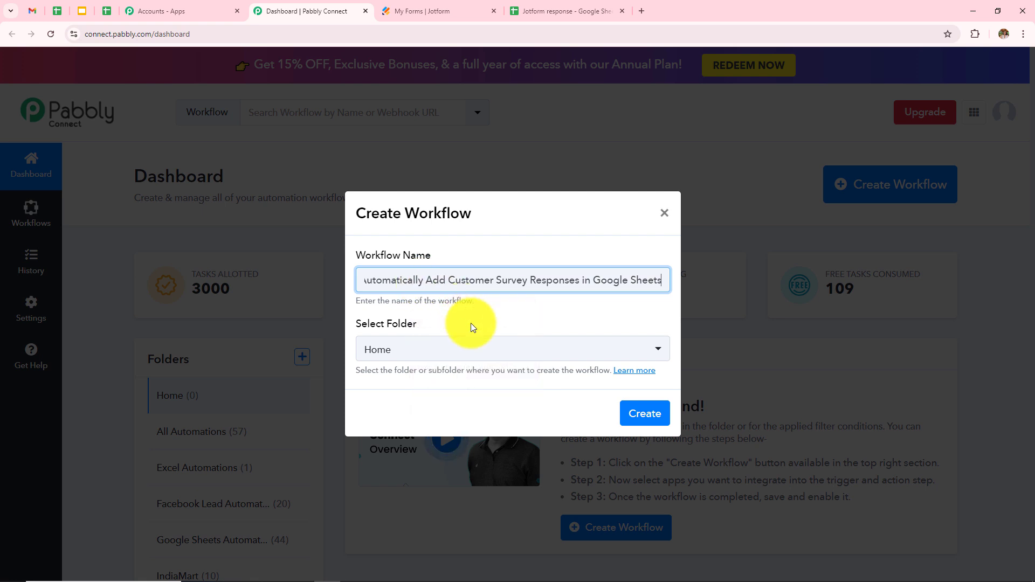
click(480, 358)
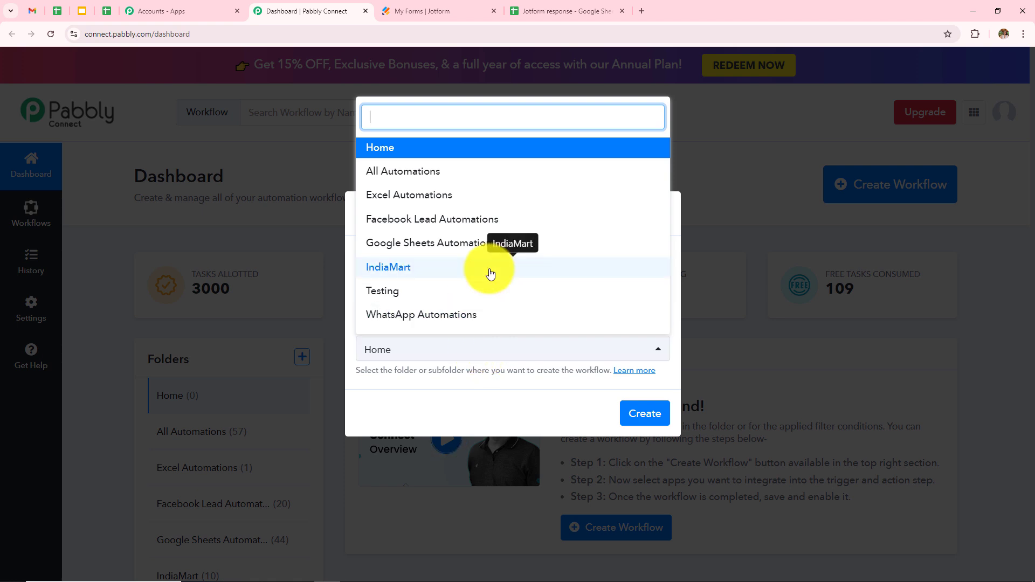
click(481, 244)
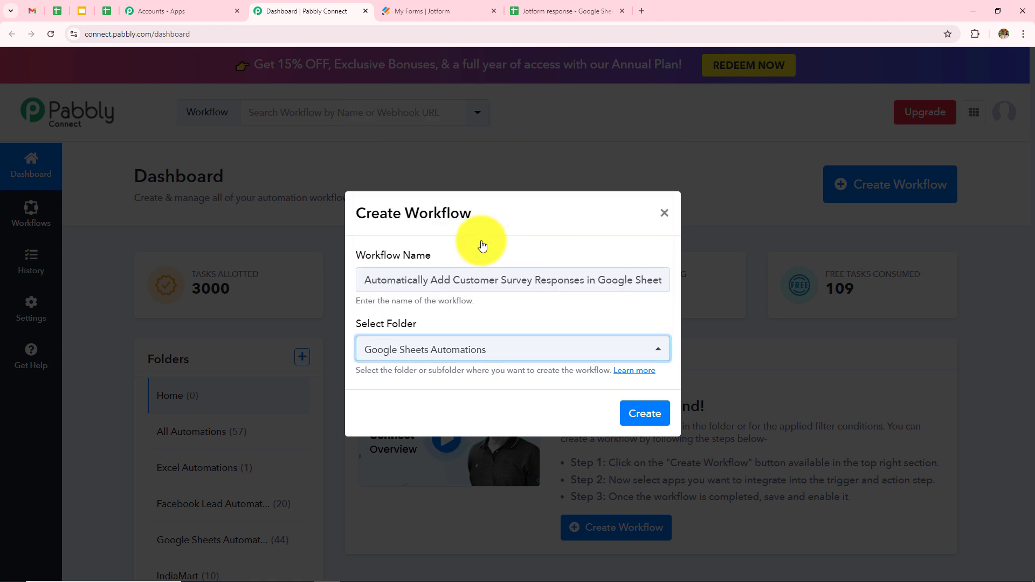
click(629, 409)
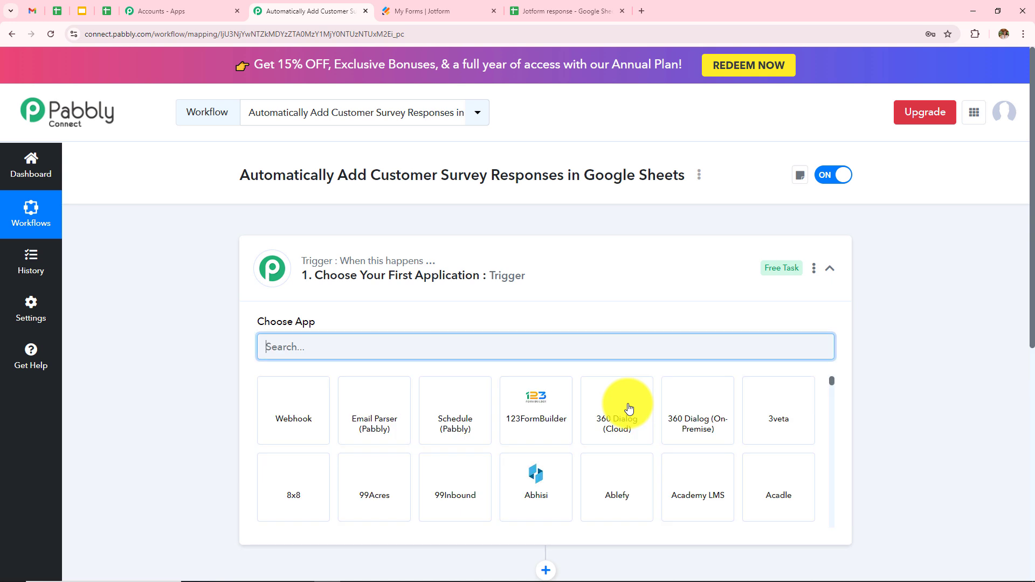
- Set the workflow's trigger application to Jotform with New Response as the trigger event
click(830, 268)
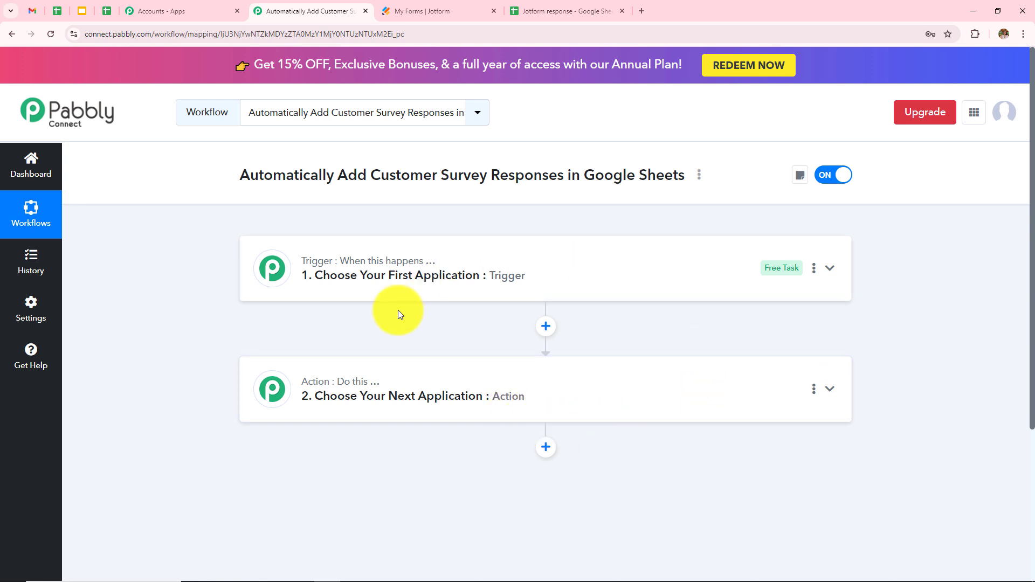
click(428, 272)
click(421, 346)
text(Jot)
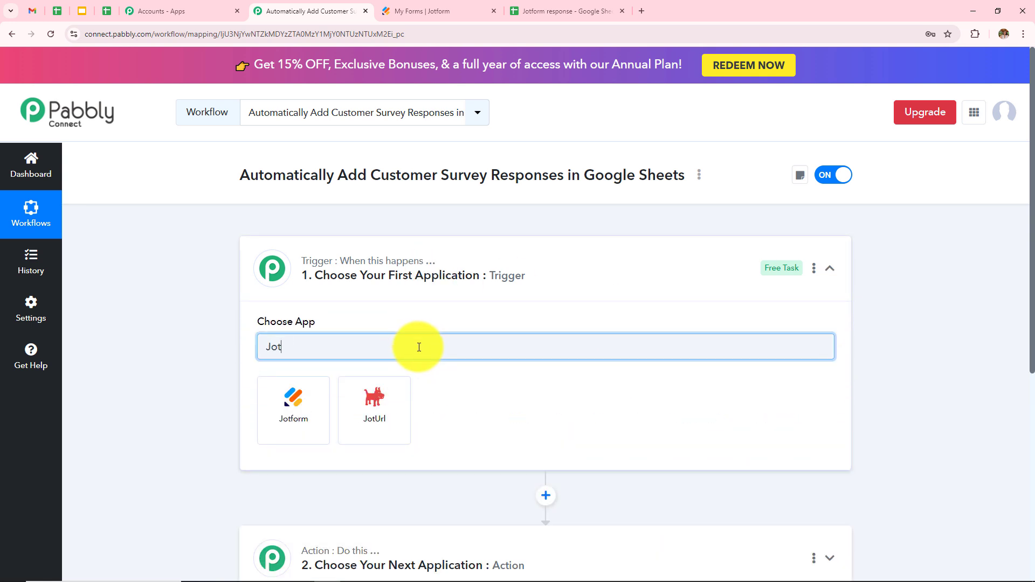
click(270, 421)
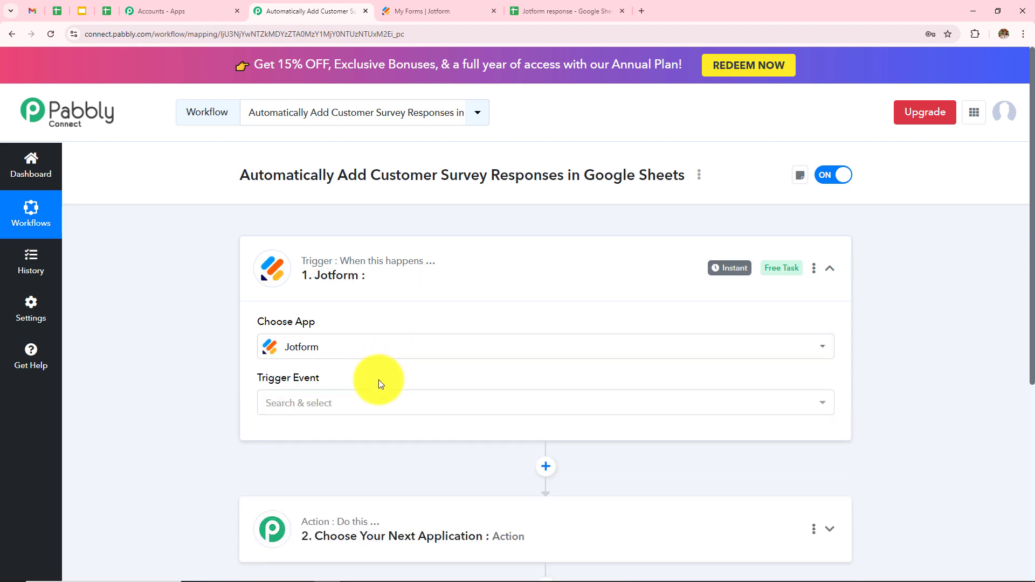
click(360, 410)
click(360, 474)
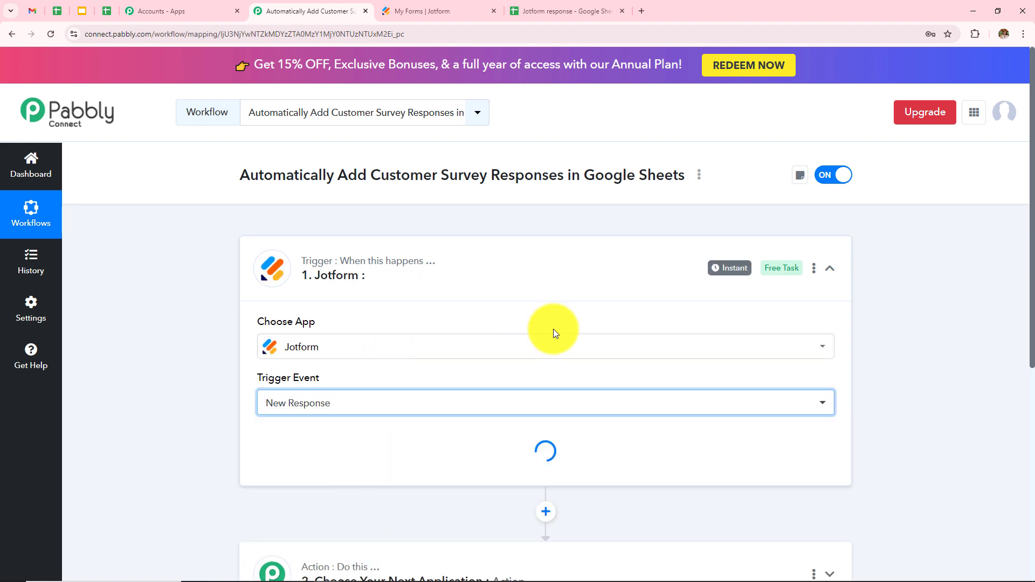
- Read the setup instructions for connecting the webhook URL to a Jotform form
scroll(553, 330, down, 5)
scroll(553, 333, up, 2)
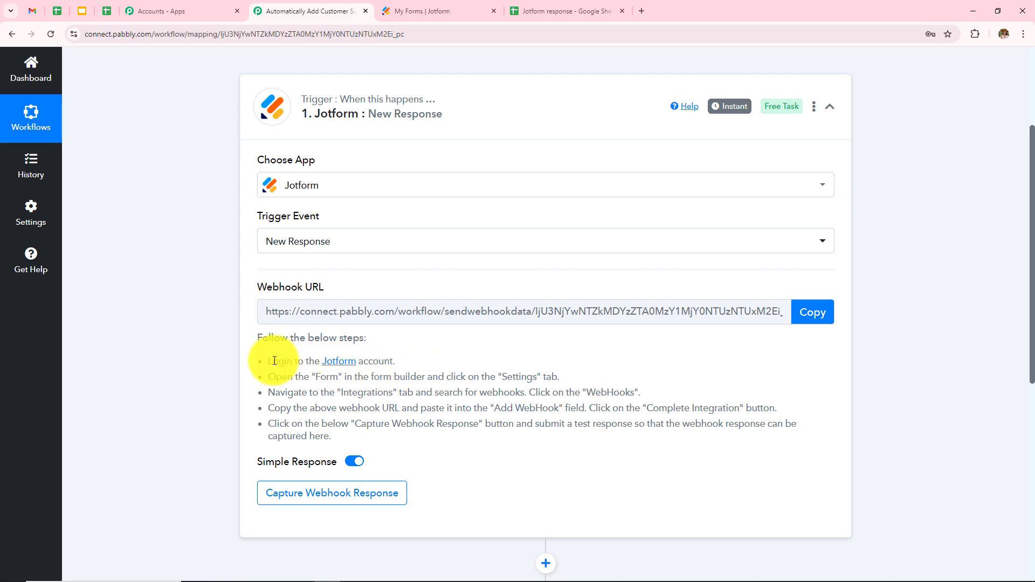
drag(251, 361, 526, 456)
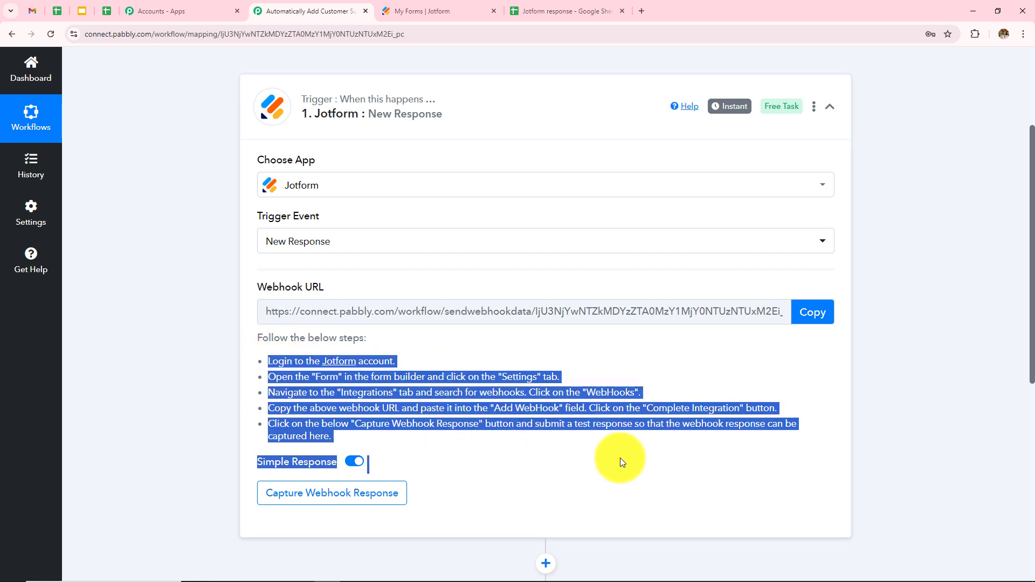
click(640, 459)
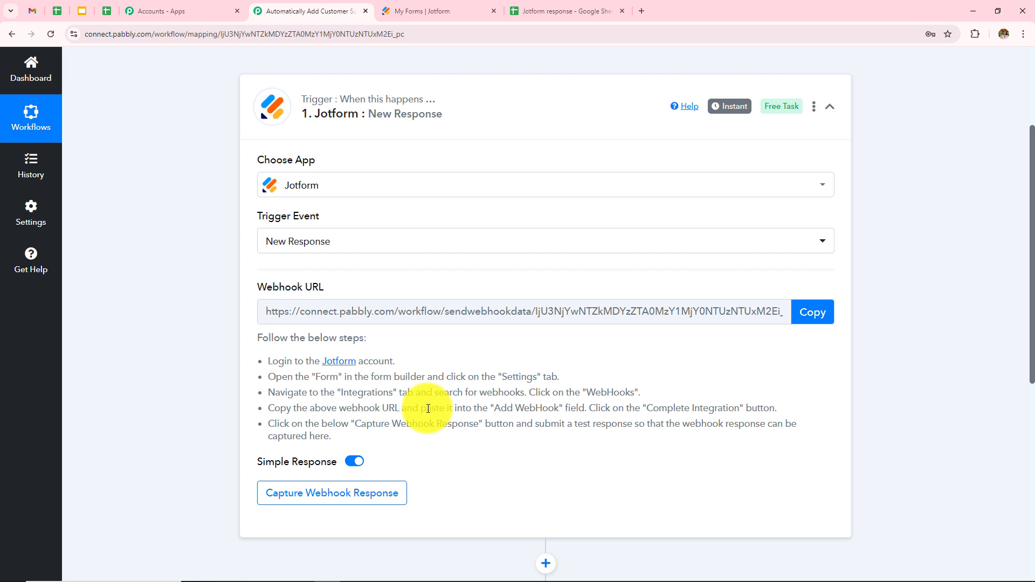
- Switch to Jotform, open Survey Form for editing and access the WebHooks integration in its settings
click(434, 11)
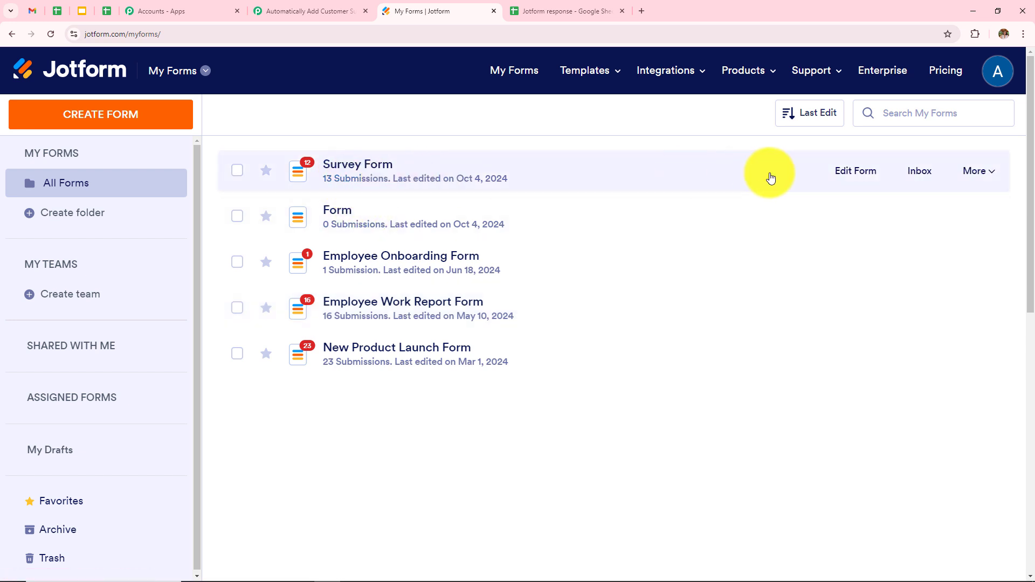
click(871, 173)
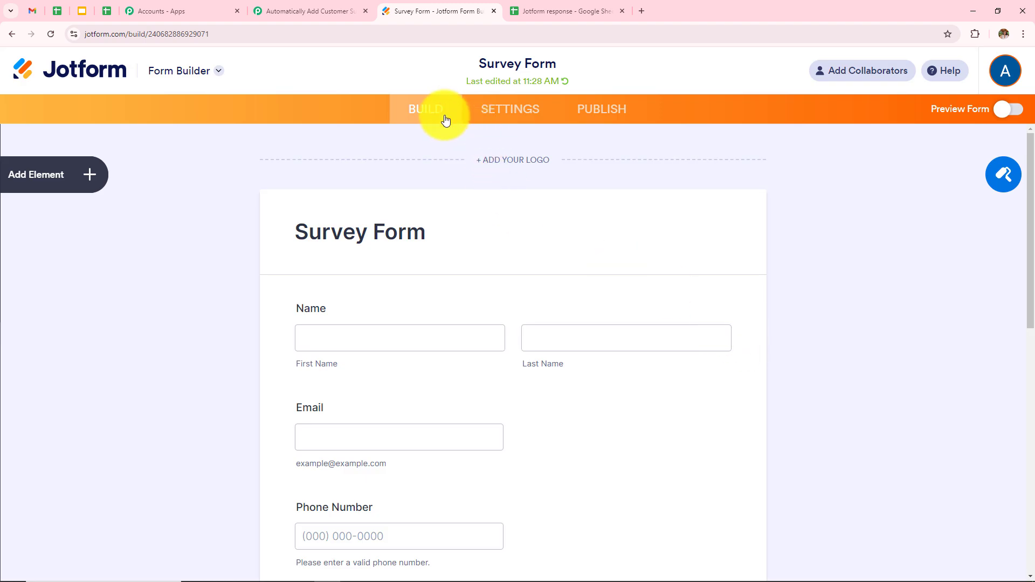
click(528, 117)
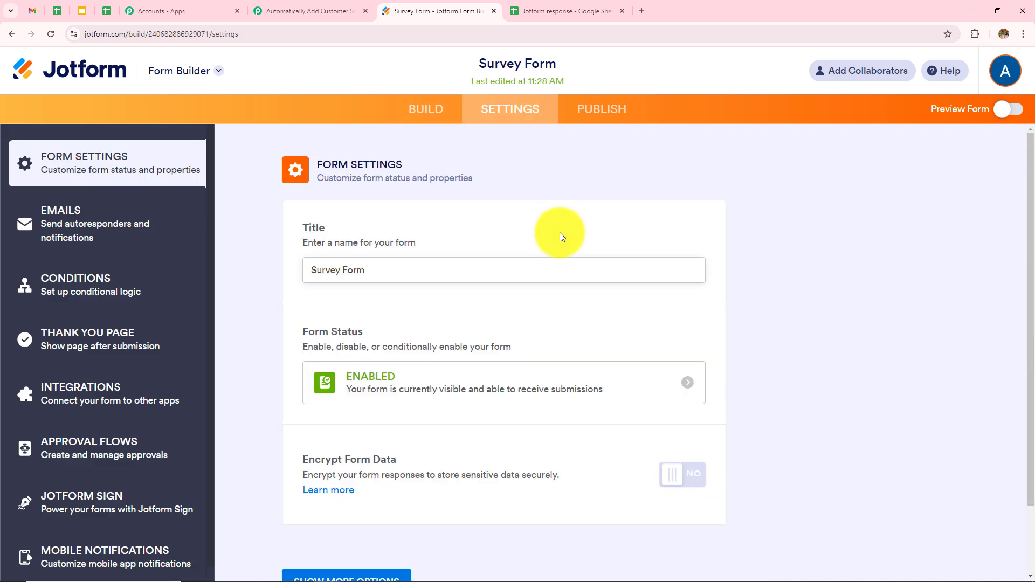
scroll(596, 317, down, 1)
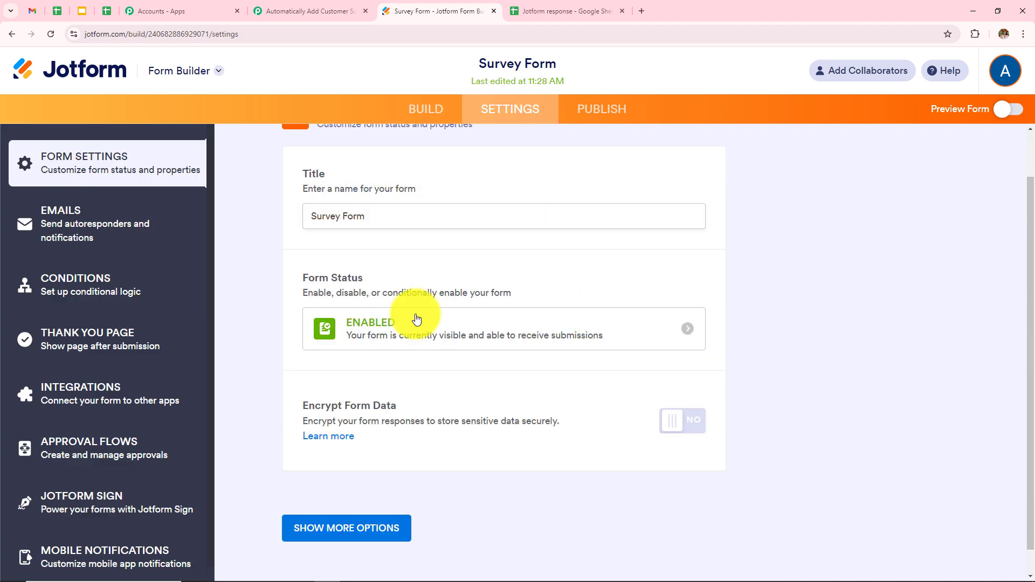
click(128, 399)
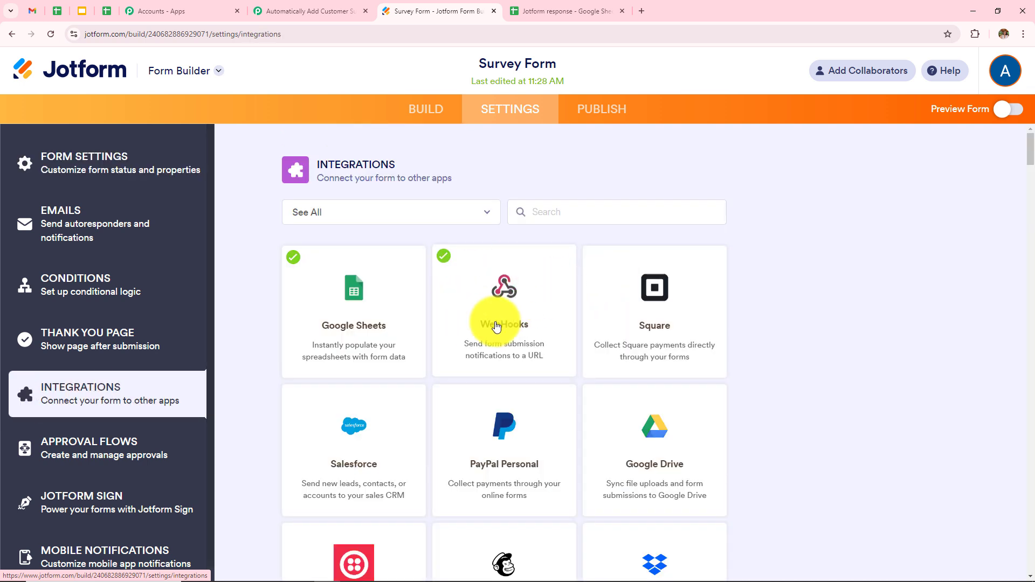
click(495, 322)
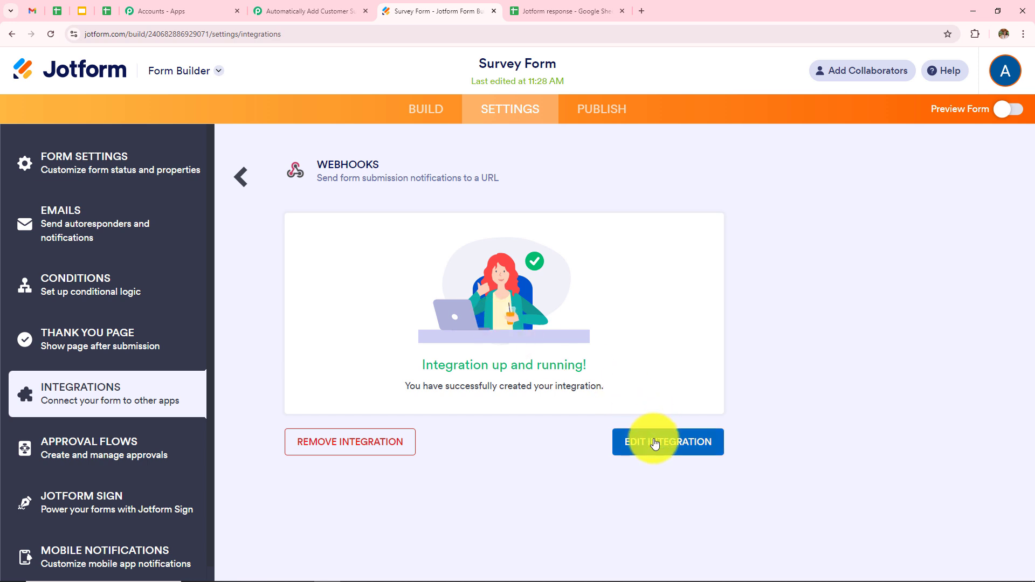
- Edit the WebHooks integration of Survey Form and clear its existing webhook URL
click(675, 446)
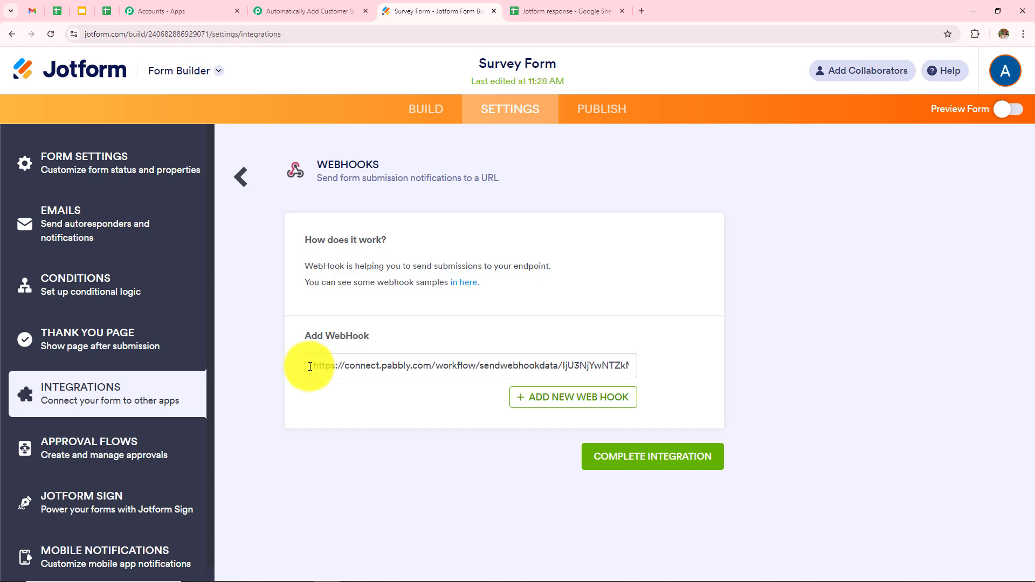
drag(310, 367, 757, 373)
key(BackSpace)
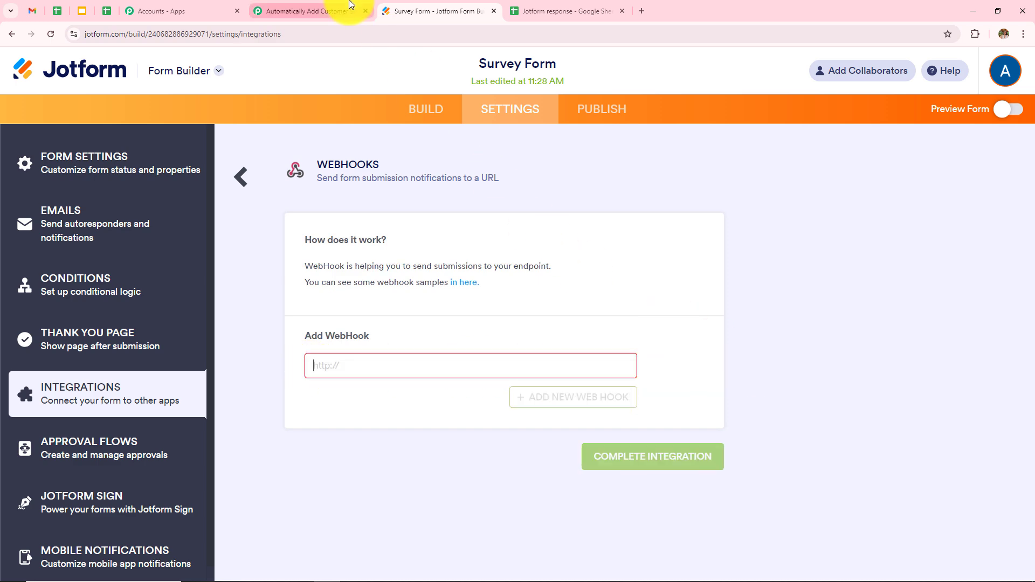
- Copy the trigger's webhook URL from Pabbly Connect, add it to Survey Form's WebHooks integration in Jotform and complete the integration
click(348, 10)
click(809, 312)
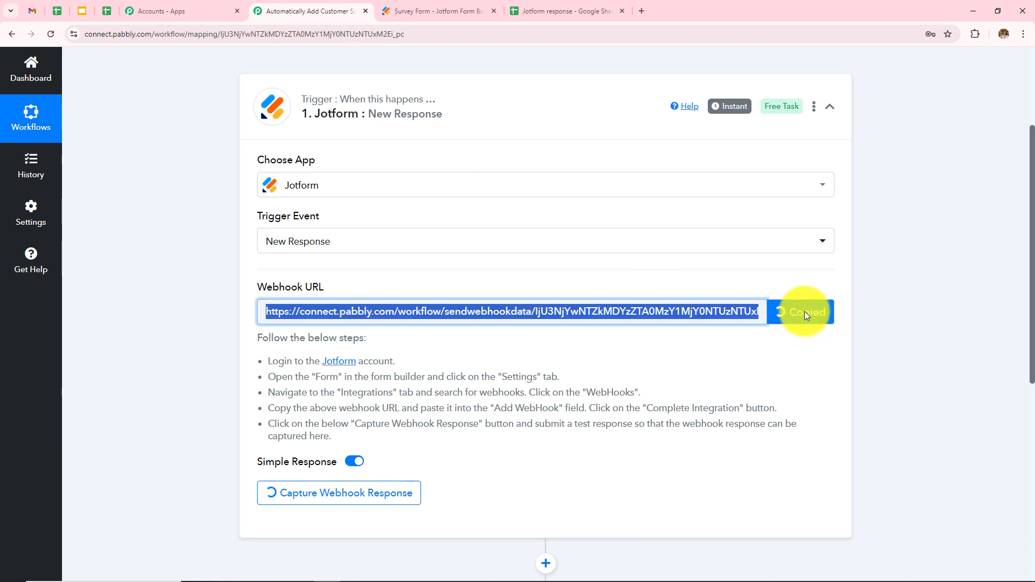
click(439, 11)
click(488, 357)
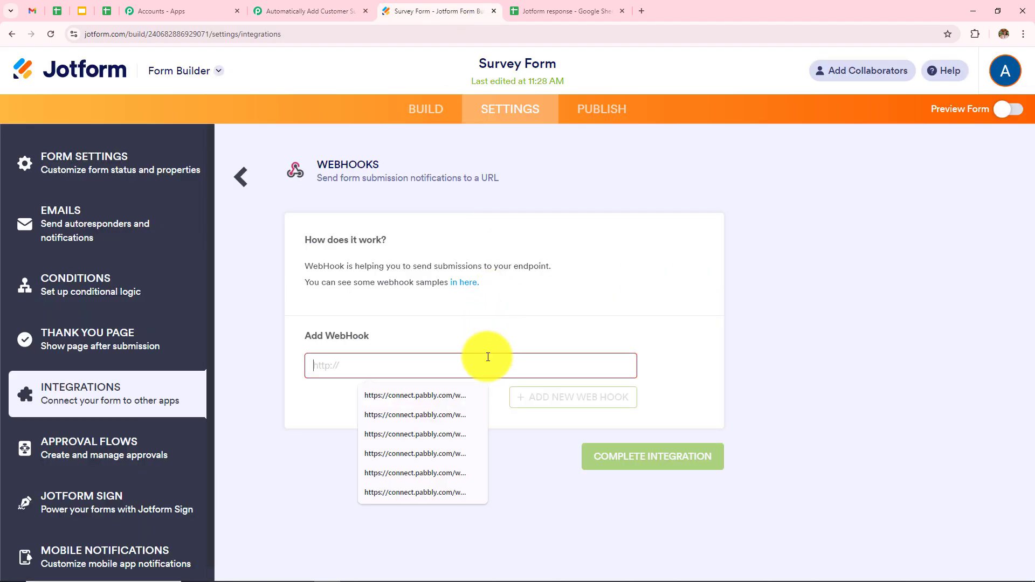
key(ctrl+v)
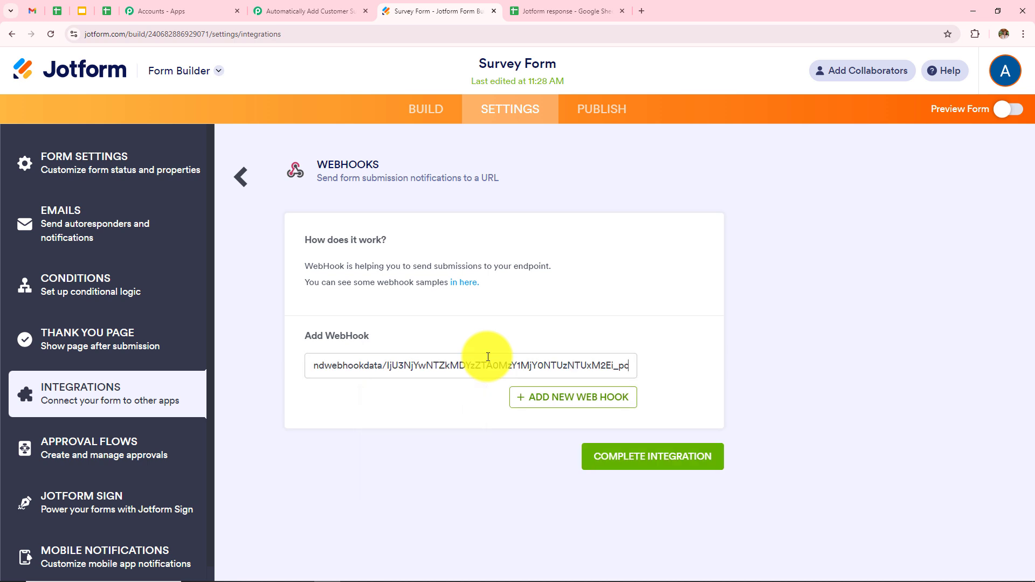
click(671, 467)
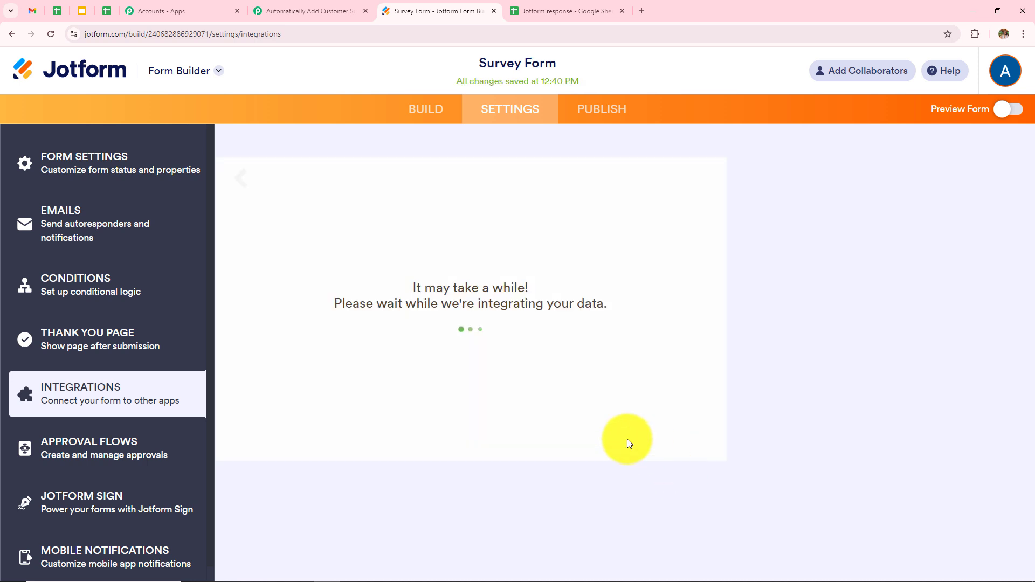
click(691, 445)
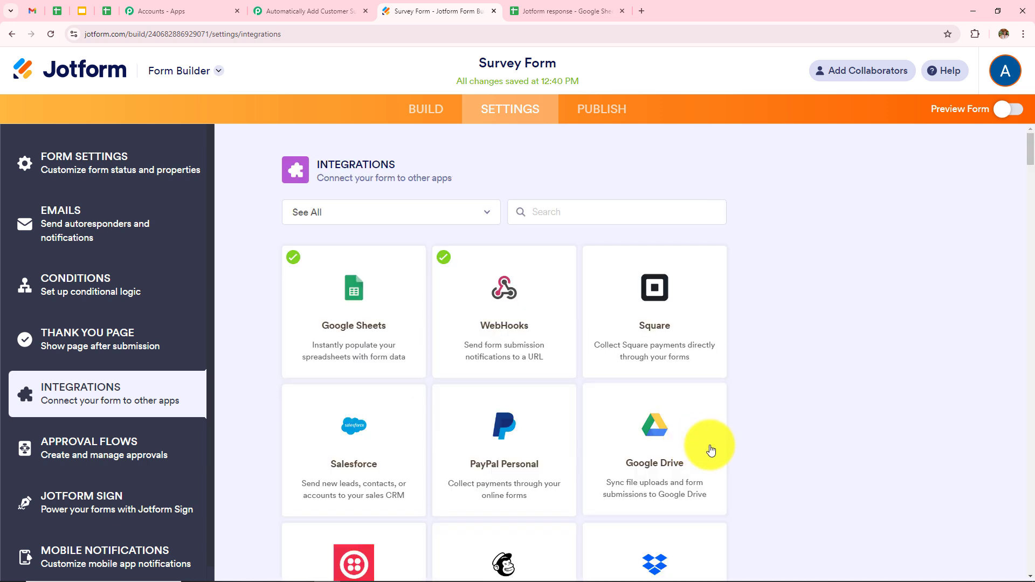
- Check the webhook capture status in Pabbly Connect, then open Survey Form's public link from Jotform in a new browser tab
click(296, 7)
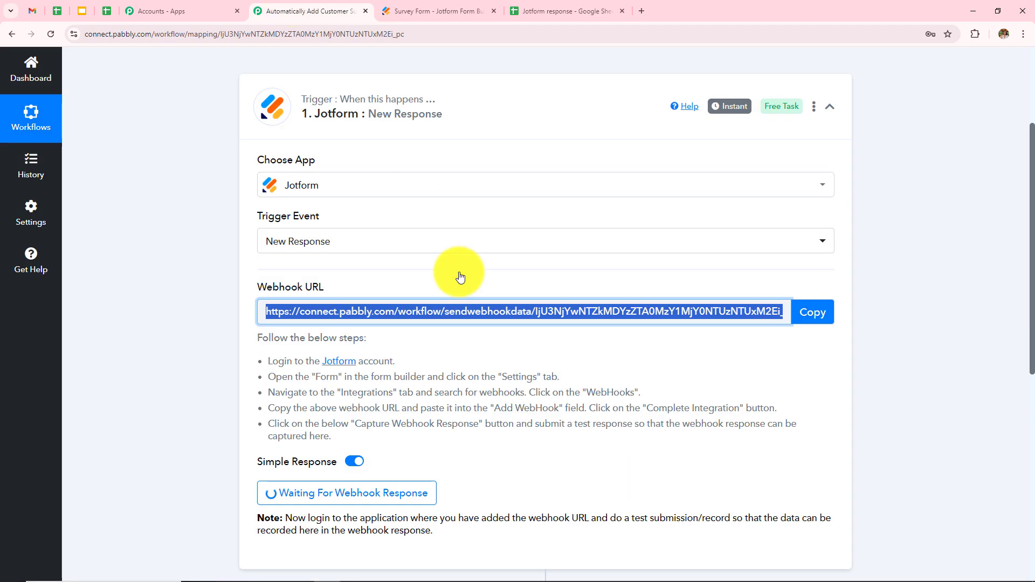
scroll(462, 273, down, 2)
scroll(495, 349, down, 1)
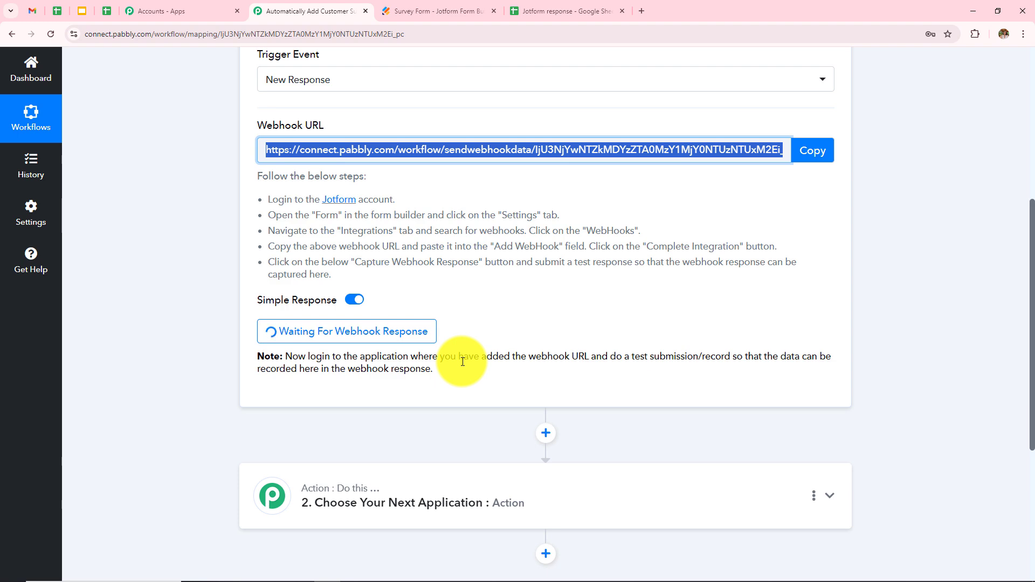
click(464, 10)
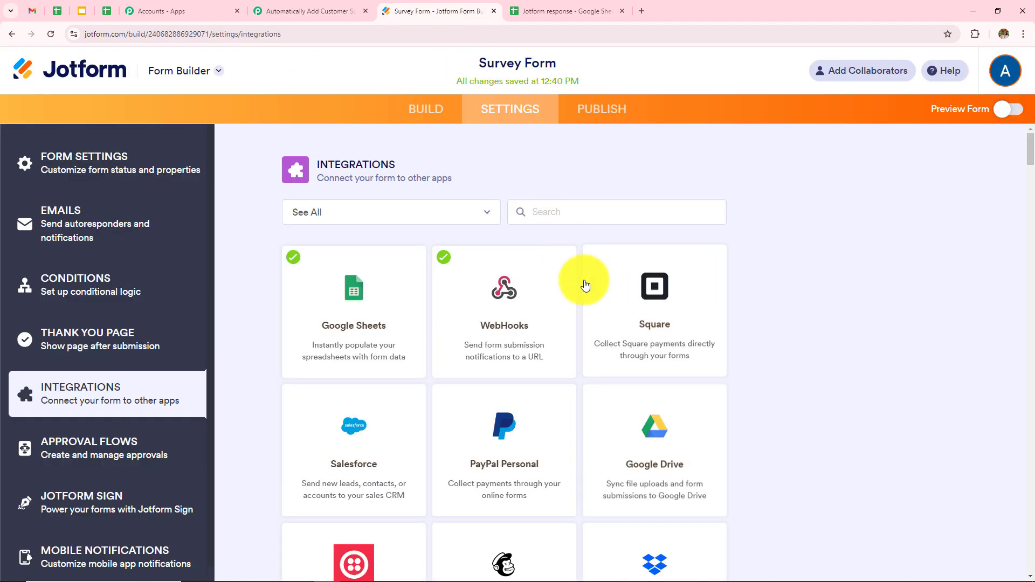
click(597, 118)
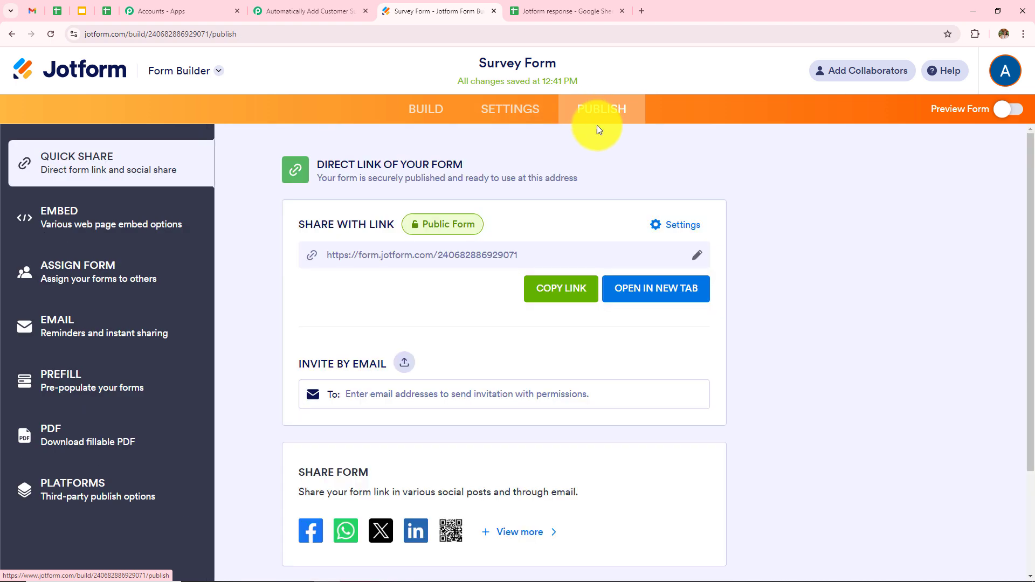
click(697, 256)
click(641, 11)
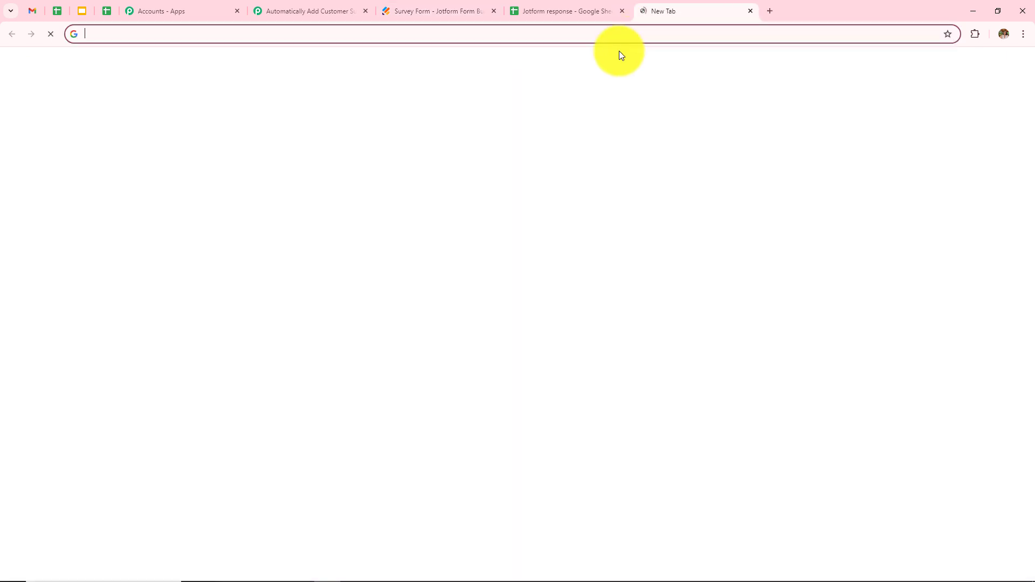
key(ctrl+v)
key(Return)
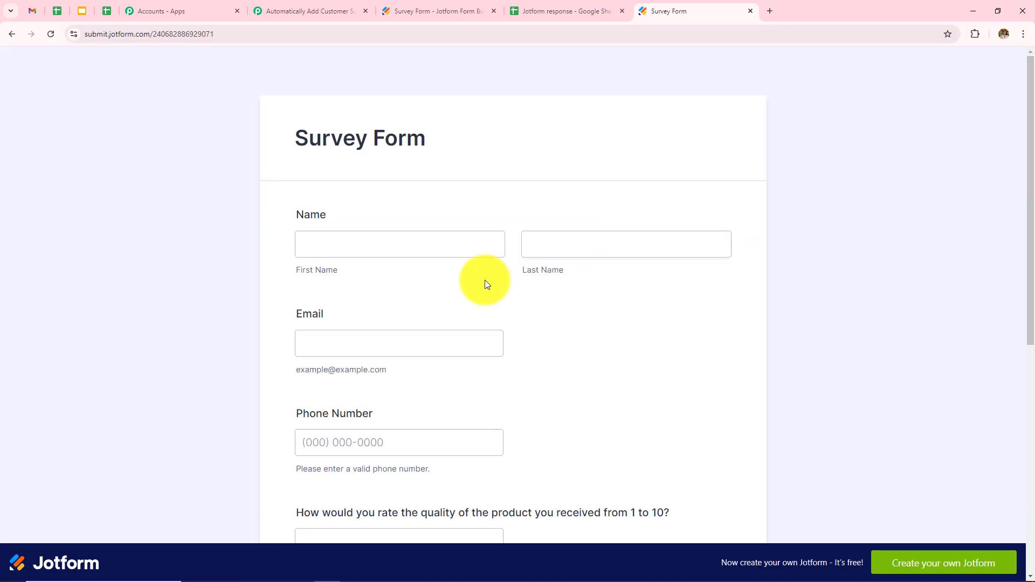
- Fill in the test respondent's first and last name, email and phone number in Survey Form
scroll(494, 307, down, 8)
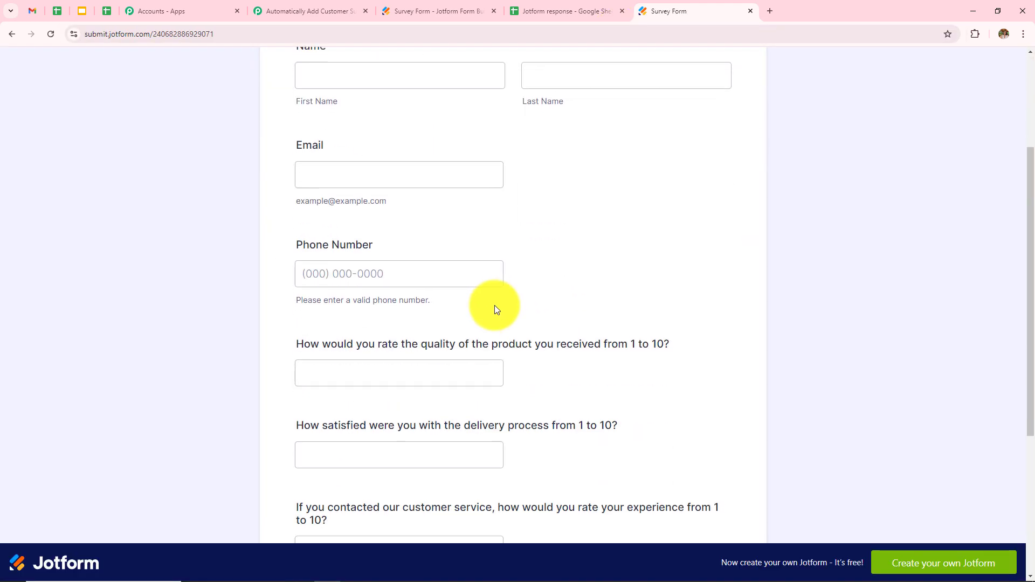
scroll(494, 308, up, 7)
scroll(494, 305, up, 1)
click(372, 240)
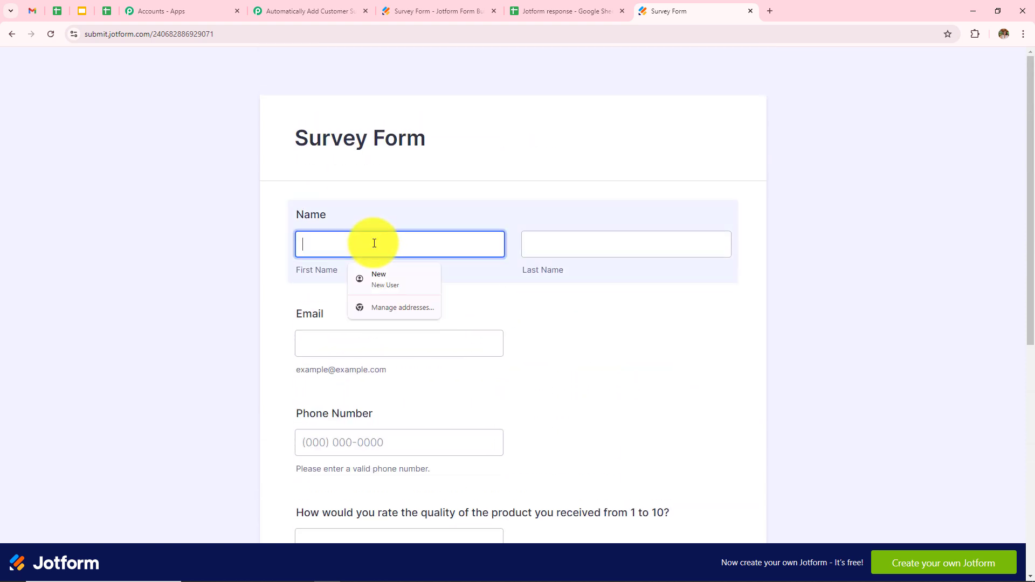
click(383, 275)
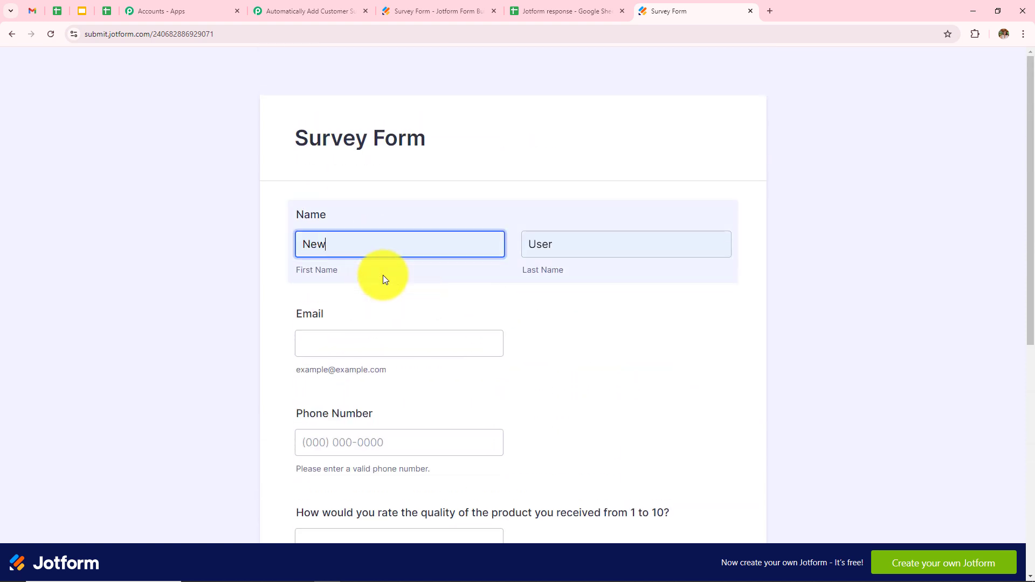
click(359, 354)
click(358, 354)
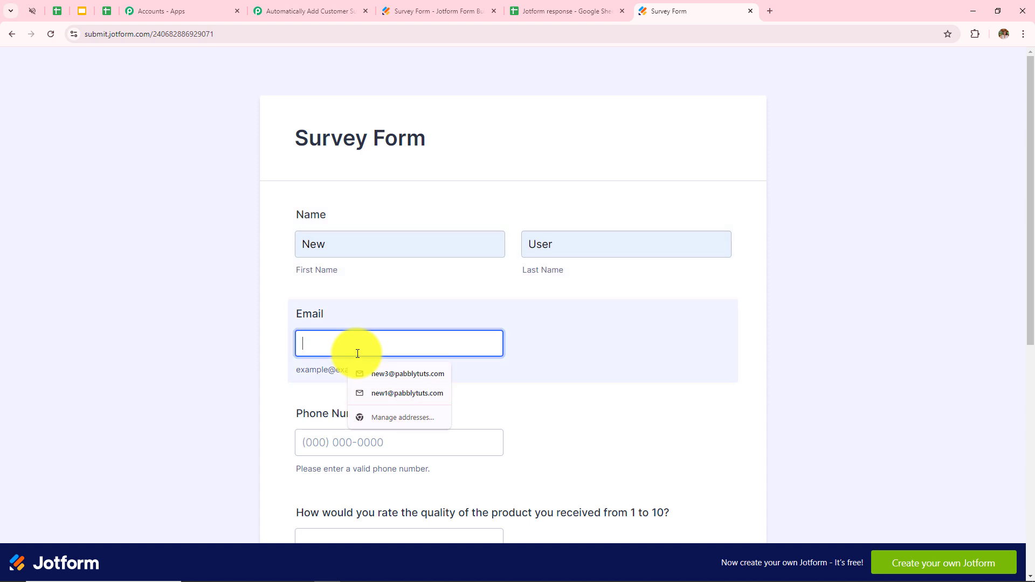
click(399, 372)
scroll(647, 317, down, 3)
click(358, 291)
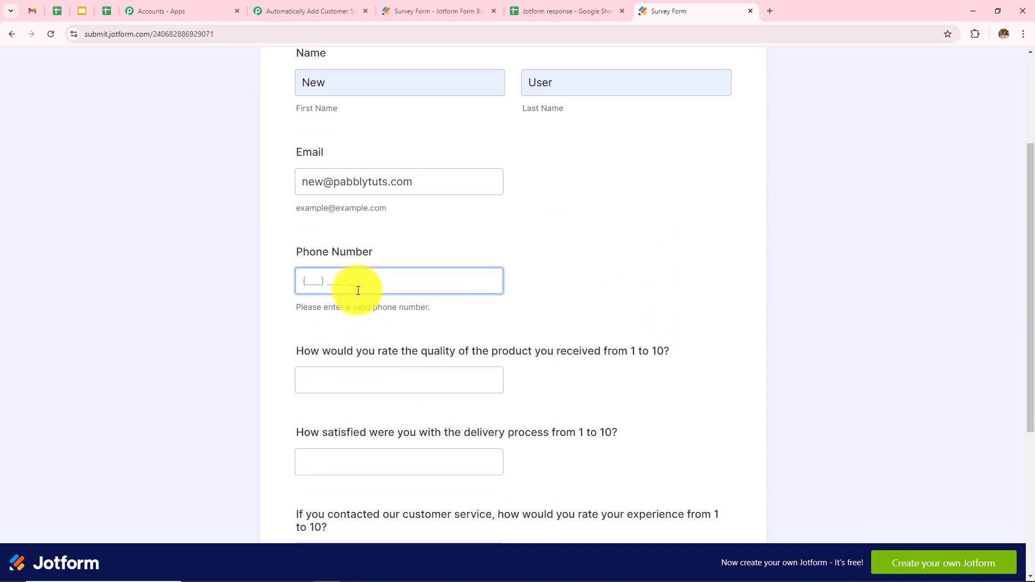
click(381, 308)
scroll(626, 308, down, 2)
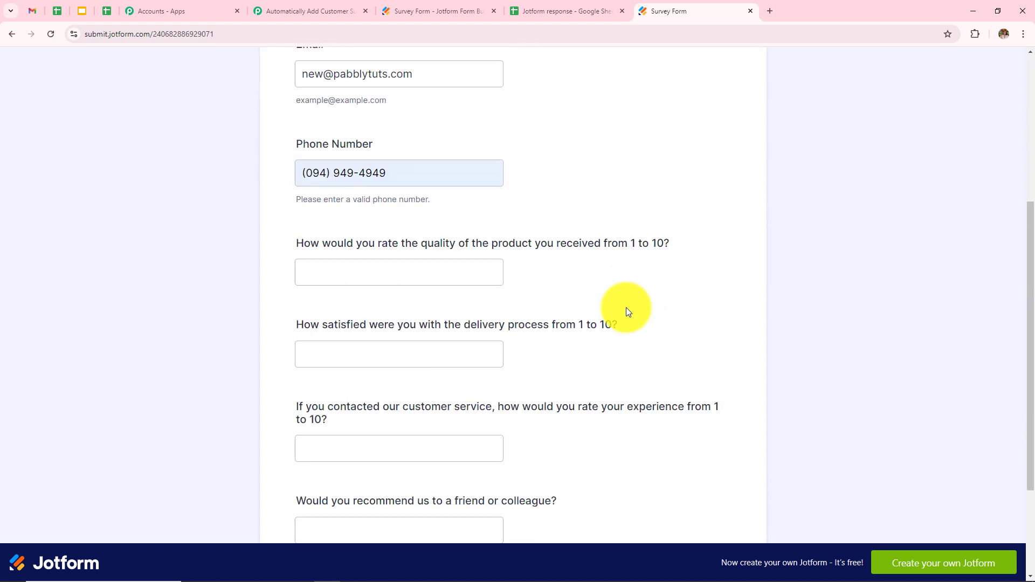
- Rate product quality 10, delivery 9 and customer service 8, answer Yes to the recommendation question, and submit the form
click(426, 275)
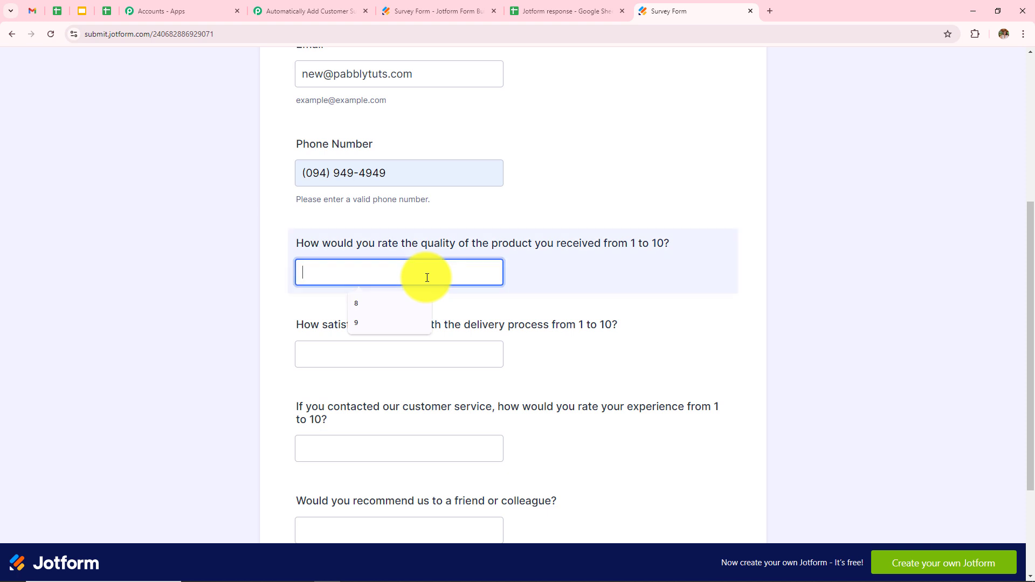
text(10)
click(432, 355)
text(9)
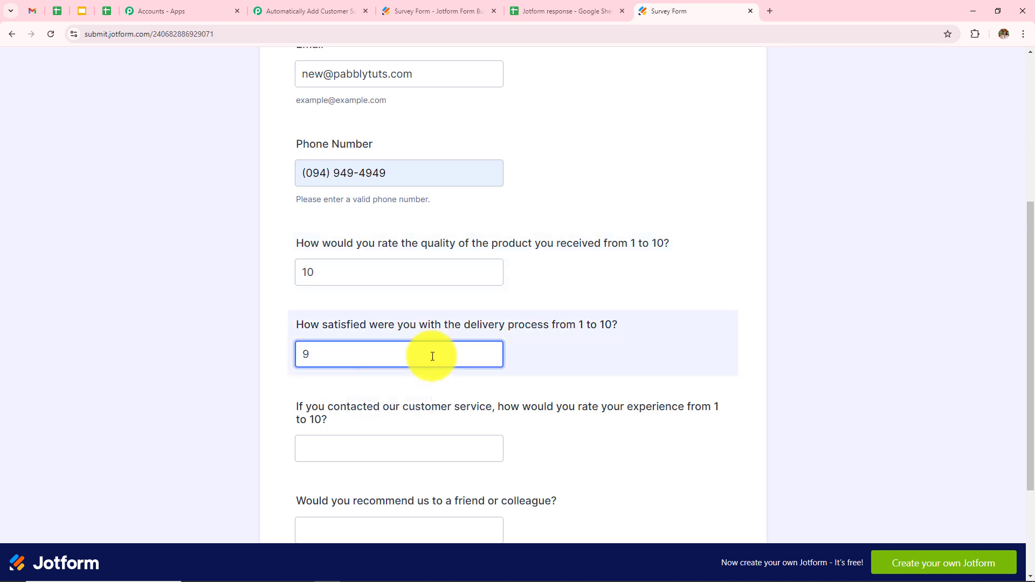
scroll(432, 356, down, 3)
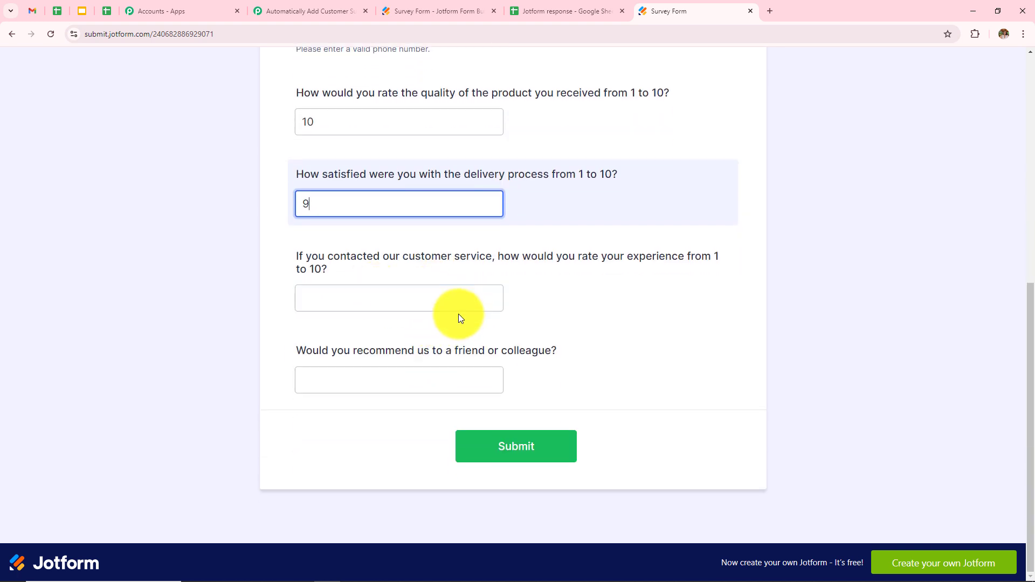
click(440, 302)
text(8)
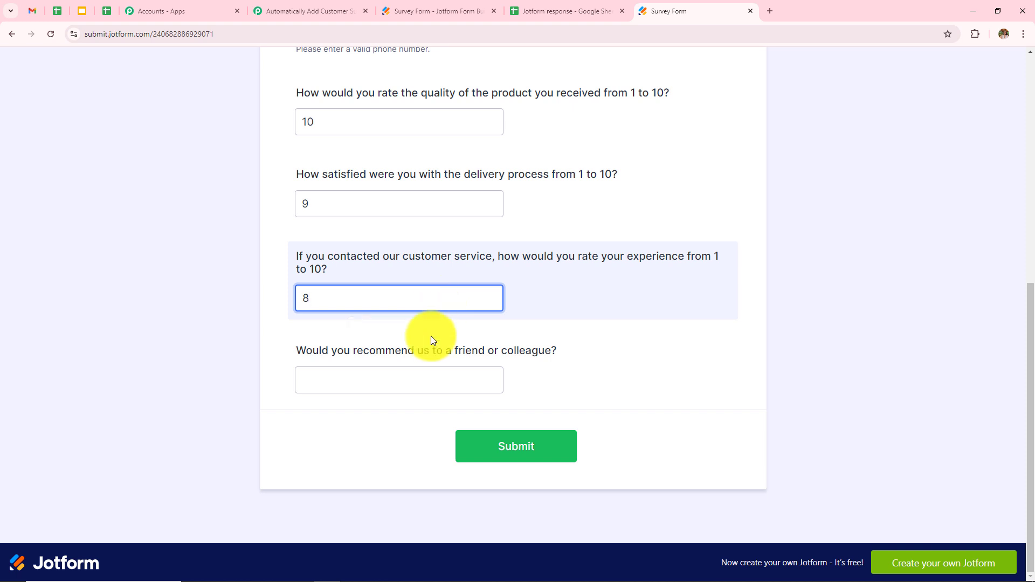
click(420, 380)
text(Yes)
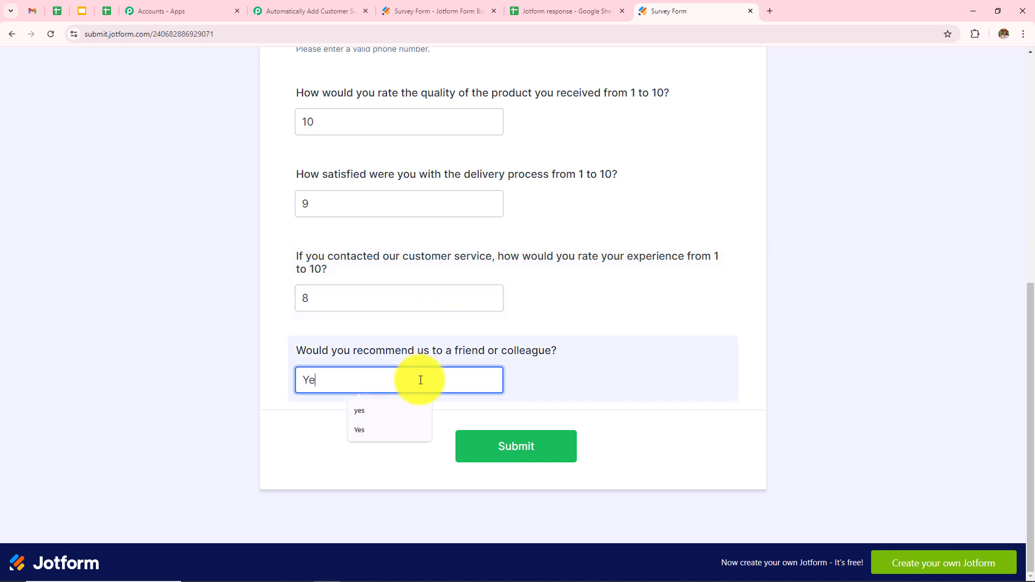
click(520, 464)
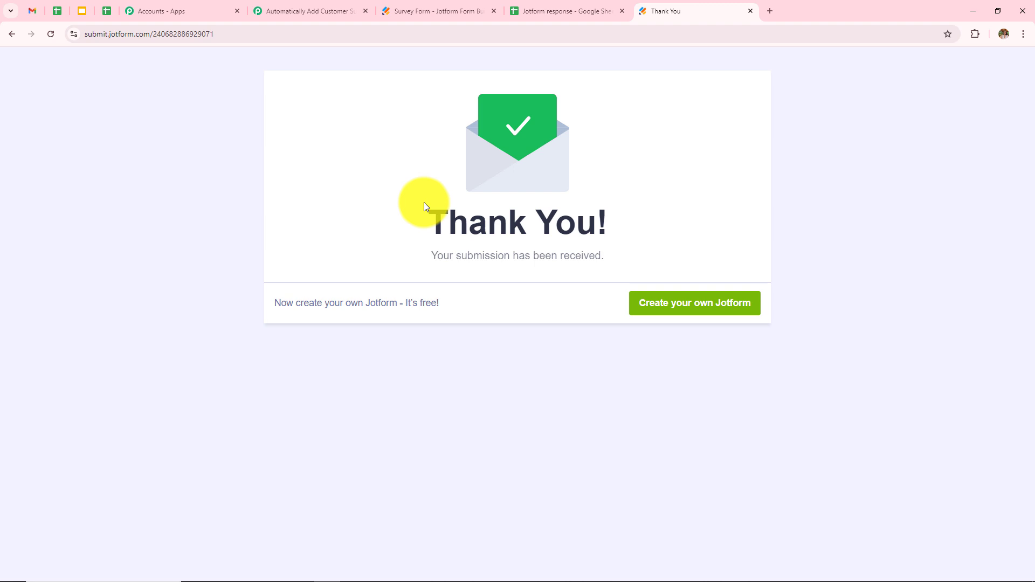
- Switch to Pabbly Connect and review the captured webhook response against the submitted survey answers
click(328, 11)
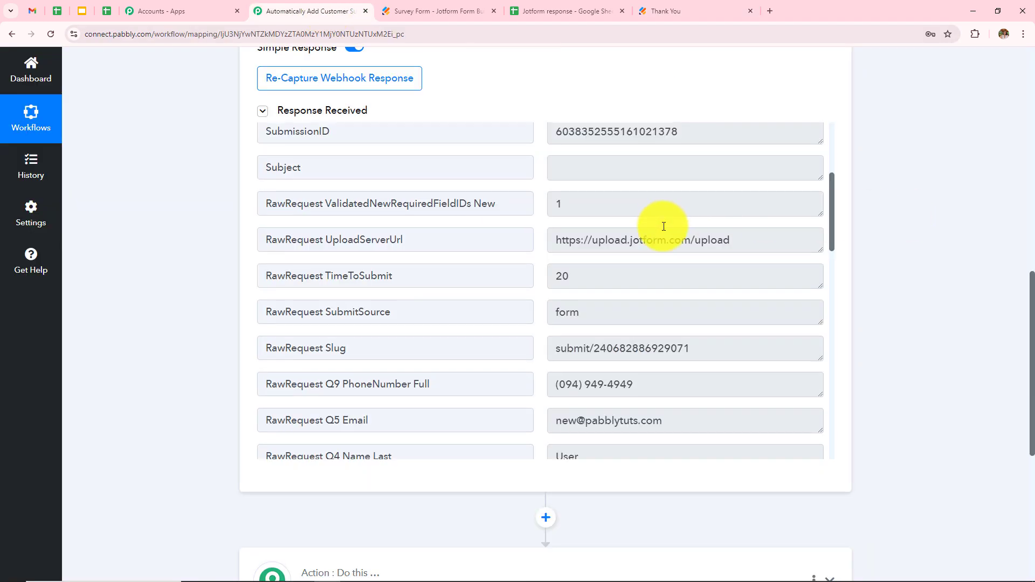
scroll(663, 224, up, 4)
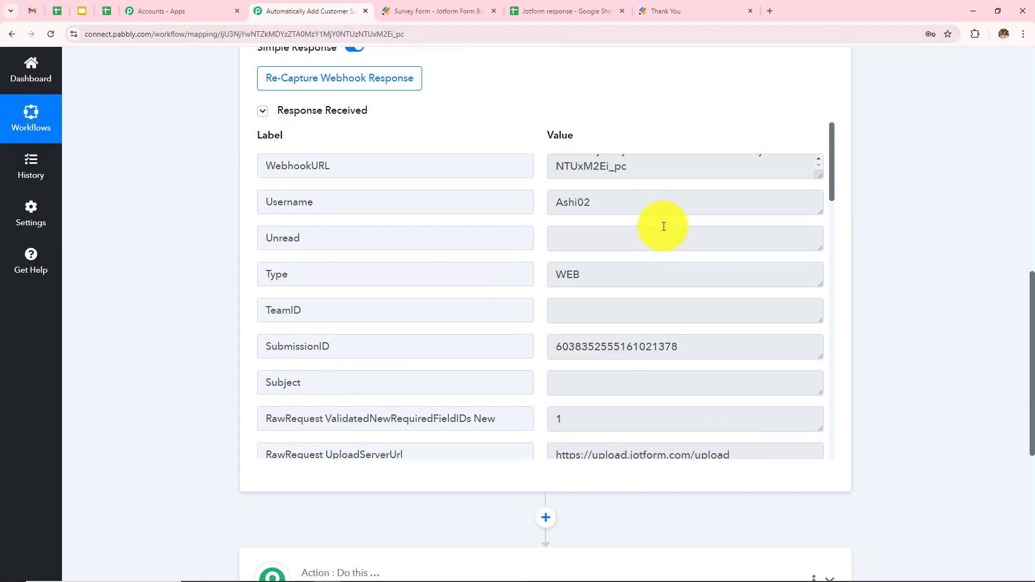
scroll(664, 227, down, 7)
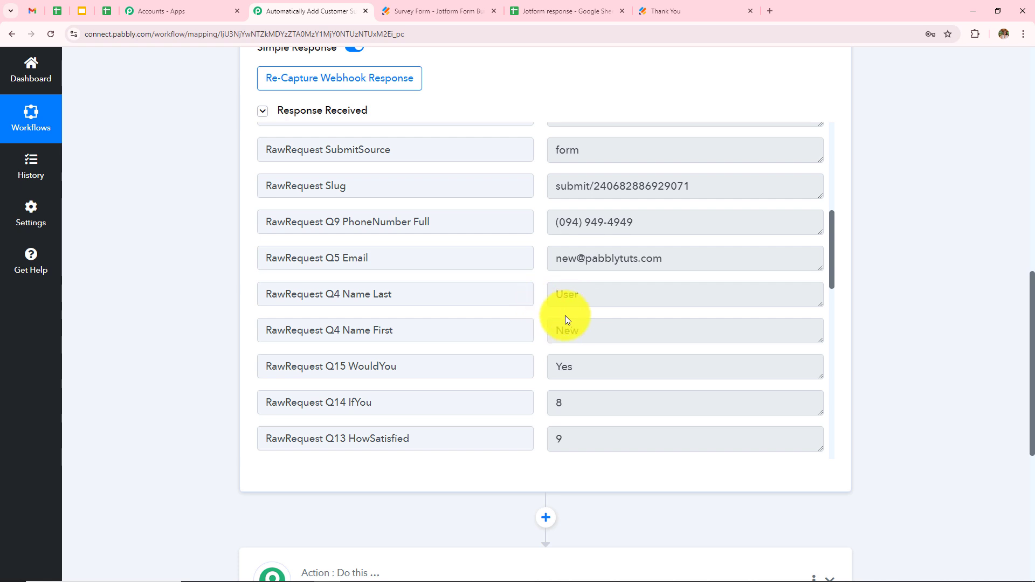
scroll(588, 321, down, 4)
scroll(615, 296, up, 1)
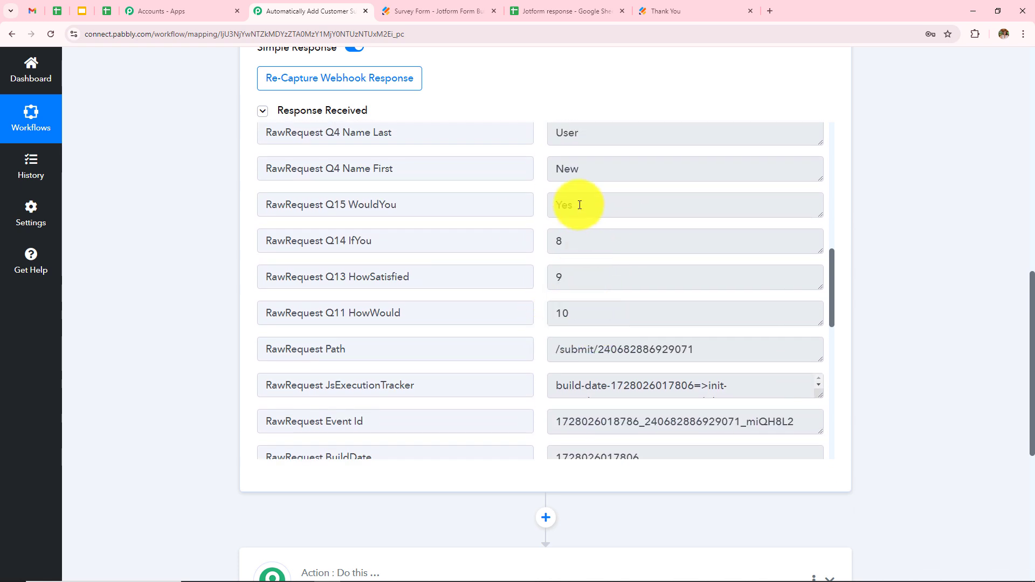
scroll(612, 243, down, 5)
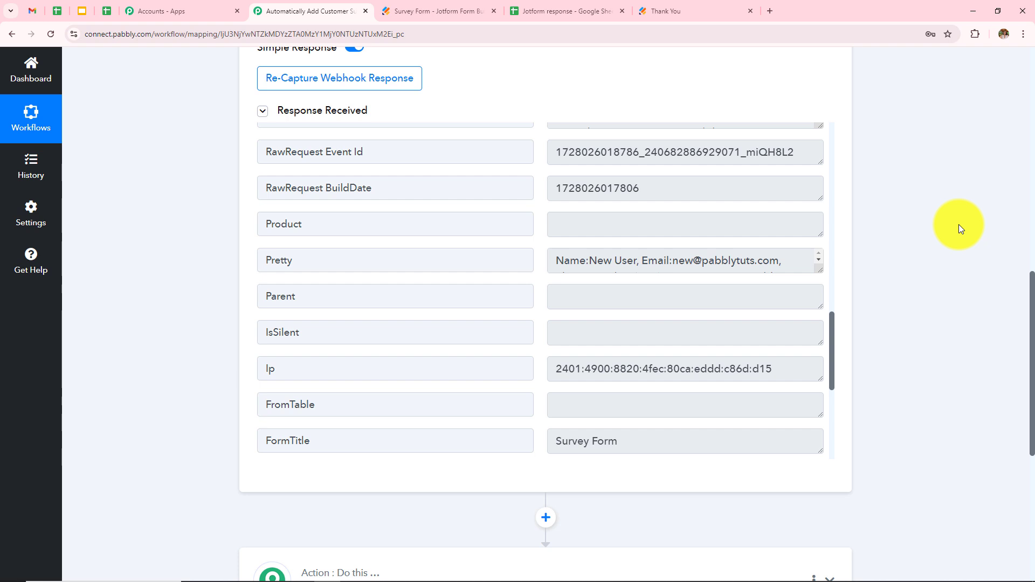
- Set the workflow's action application to Google Sheets with Add New Row as the action event
scroll(959, 224, down, 6)
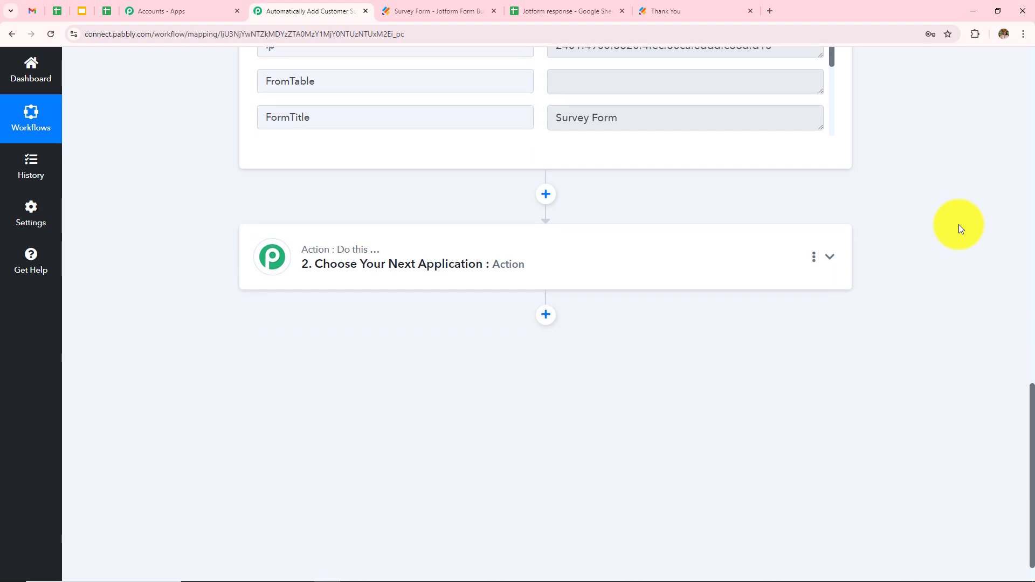
click(517, 262)
click(455, 280)
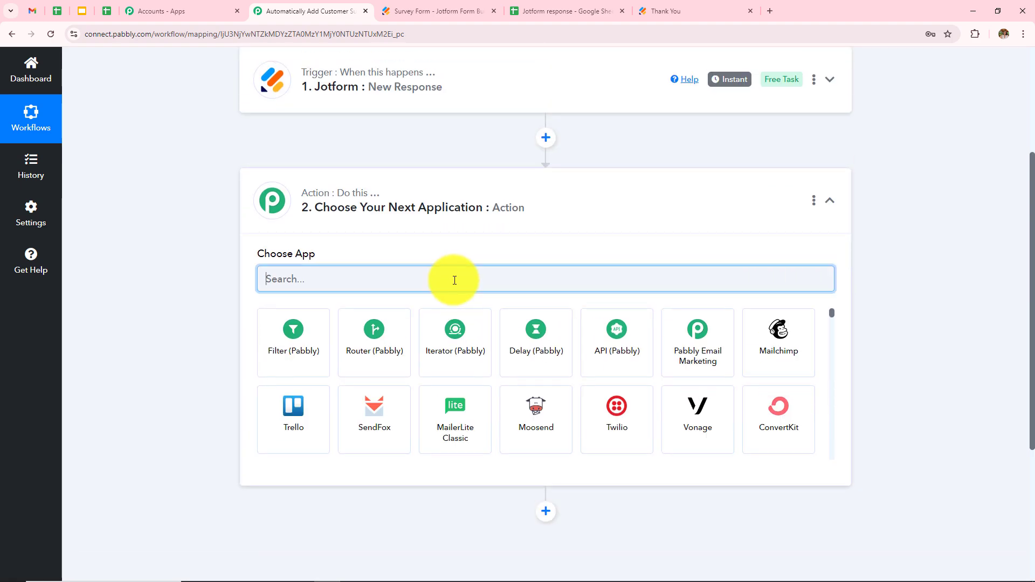
text(Goo)
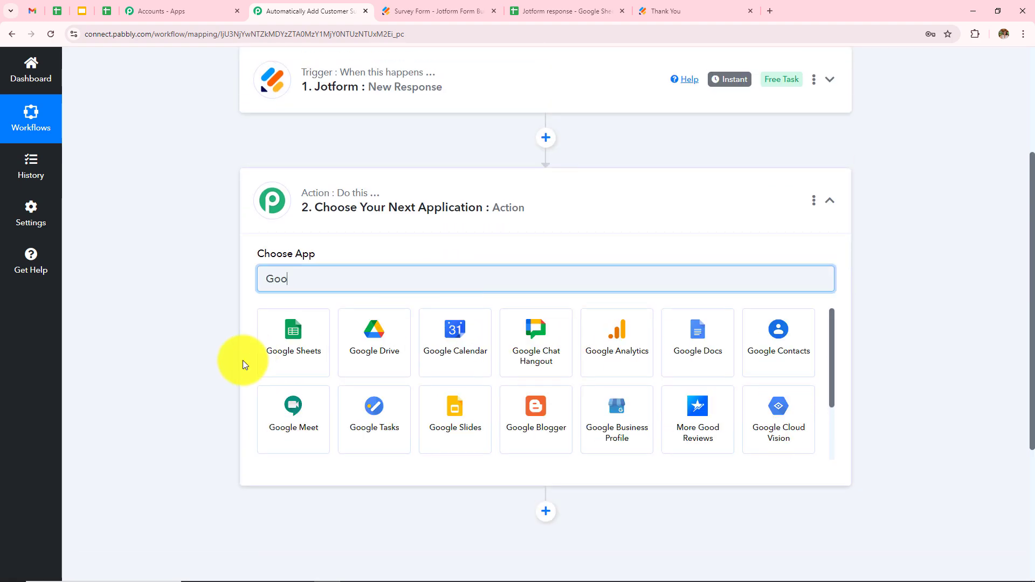
click(284, 345)
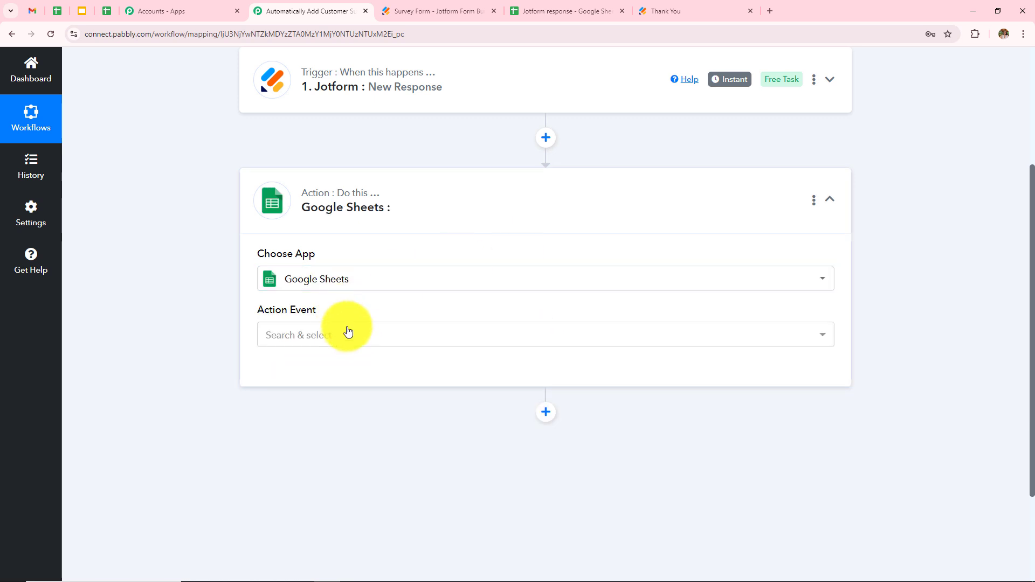
click(347, 335)
click(289, 151)
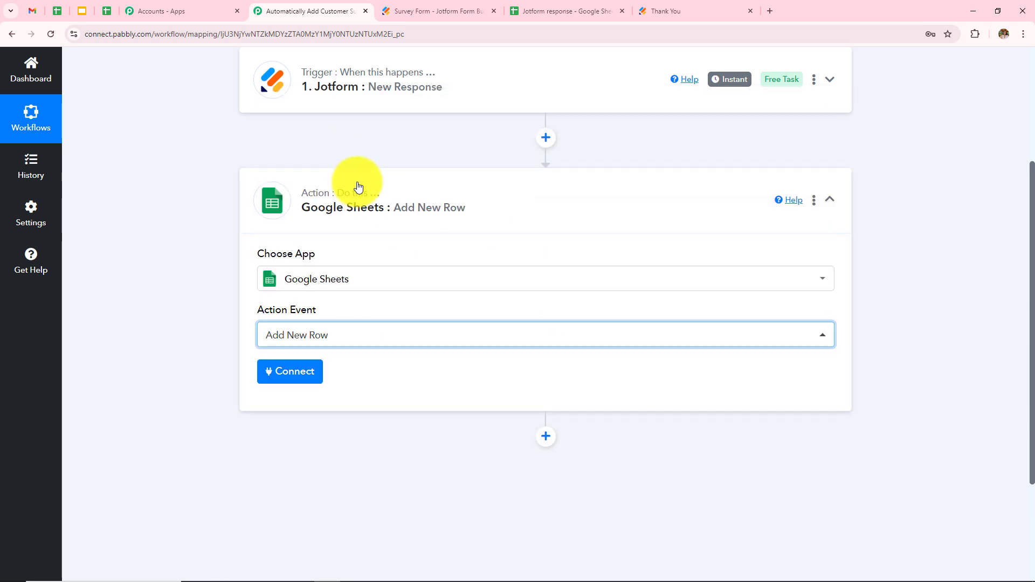
- Connect the Google Sheets action through the existing connection Google Sheets #5 and save it
click(303, 377)
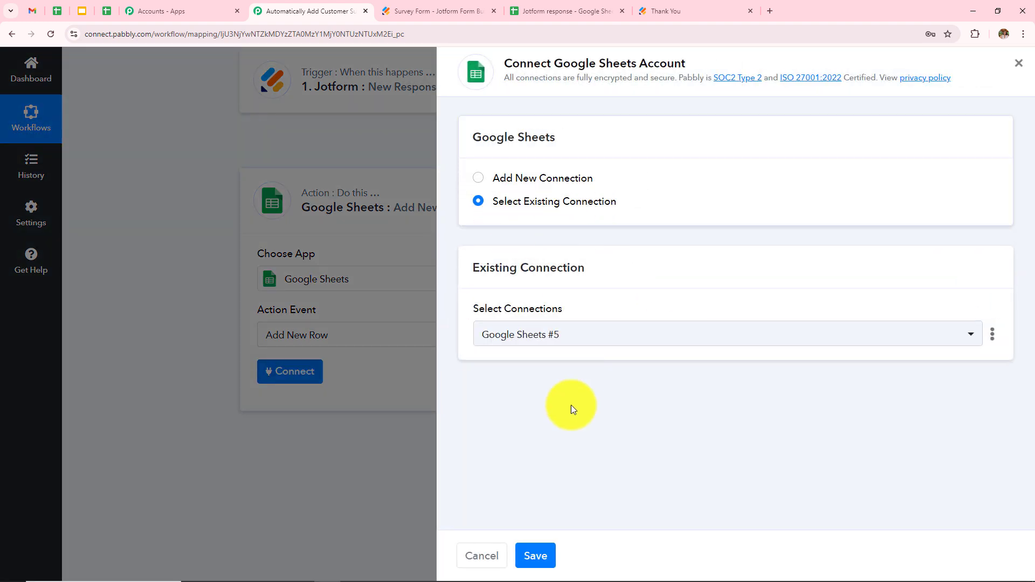
click(479, 182)
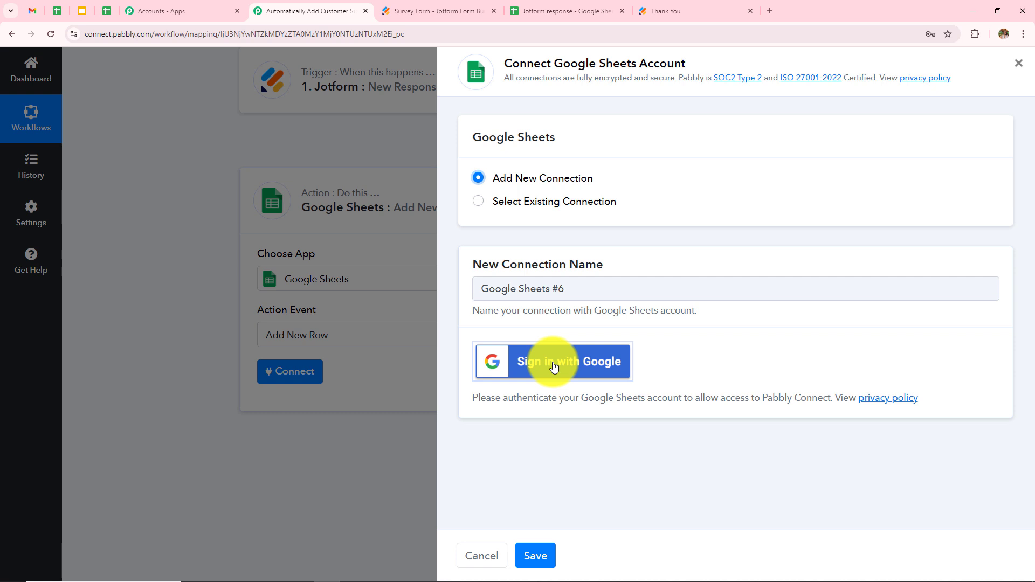
click(582, 204)
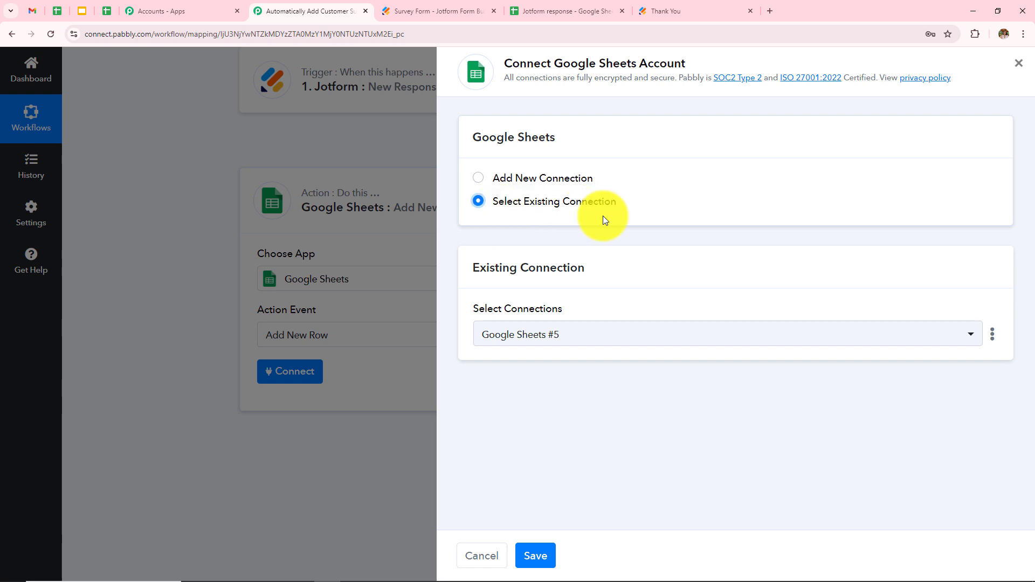
click(539, 556)
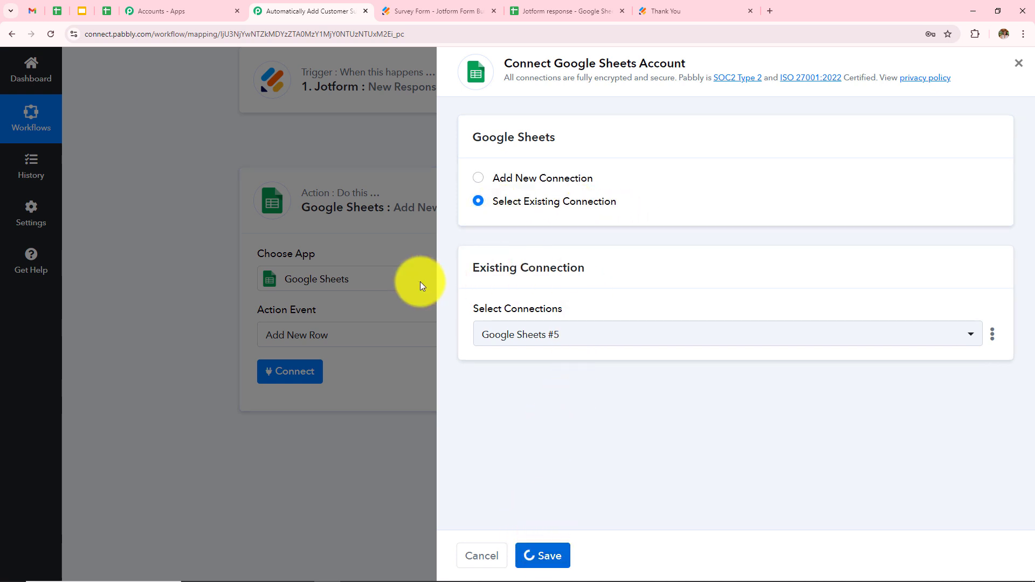
- Check the target spreadsheet in Google Sheets and select Jotform response as the spreadsheet for the Add New Row action
scroll(421, 283, down, 5)
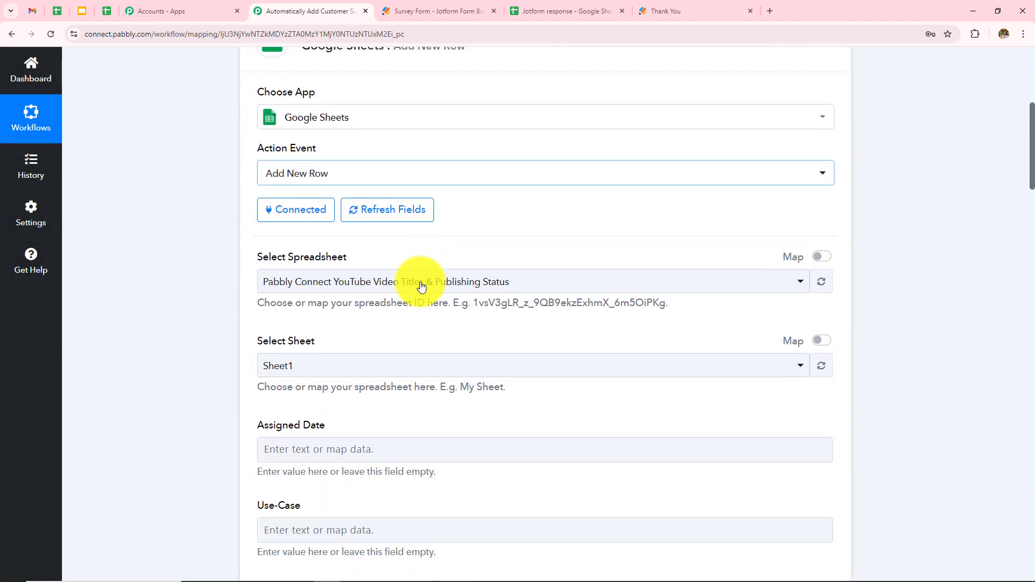
scroll(422, 286, down, 8)
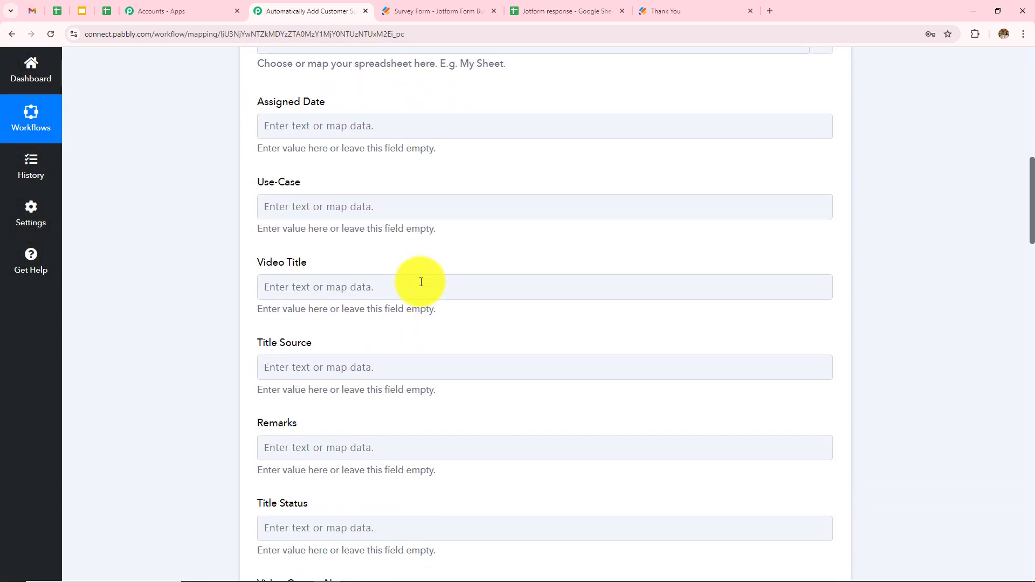
scroll(421, 282, down, 4)
scroll(421, 282, up, 18)
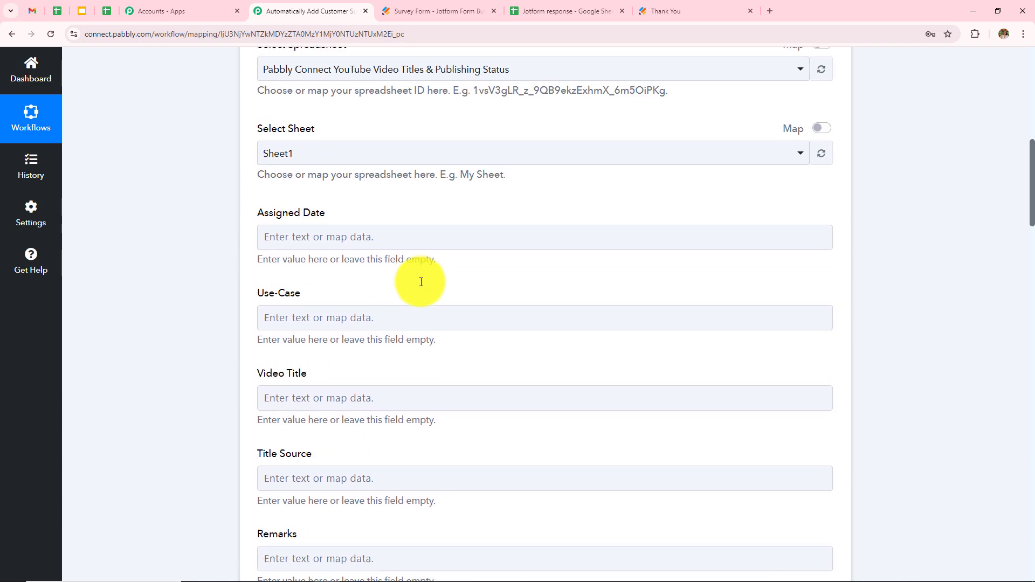
scroll(422, 282, down, 1)
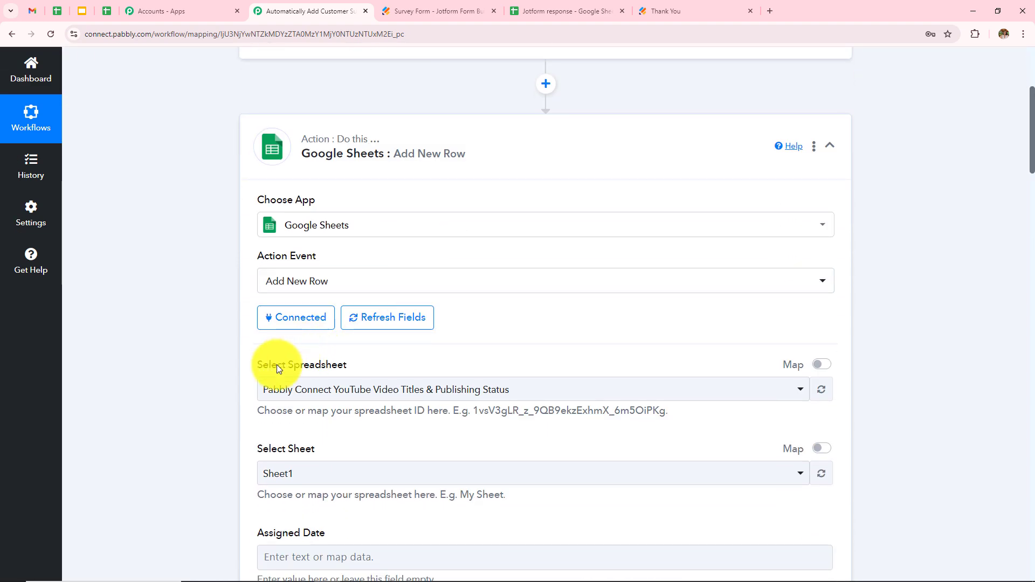
drag(277, 364, 346, 365)
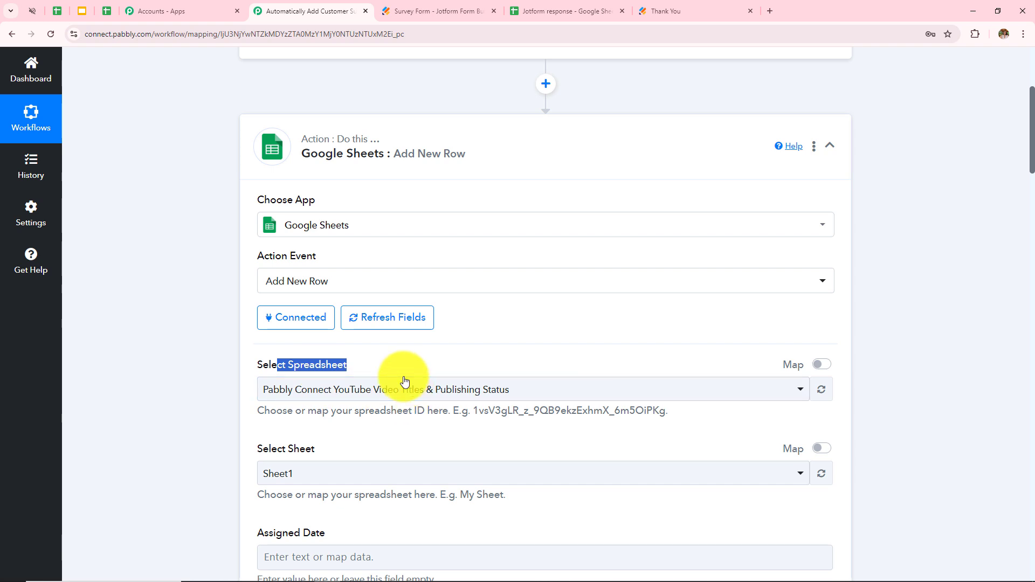
click(565, 9)
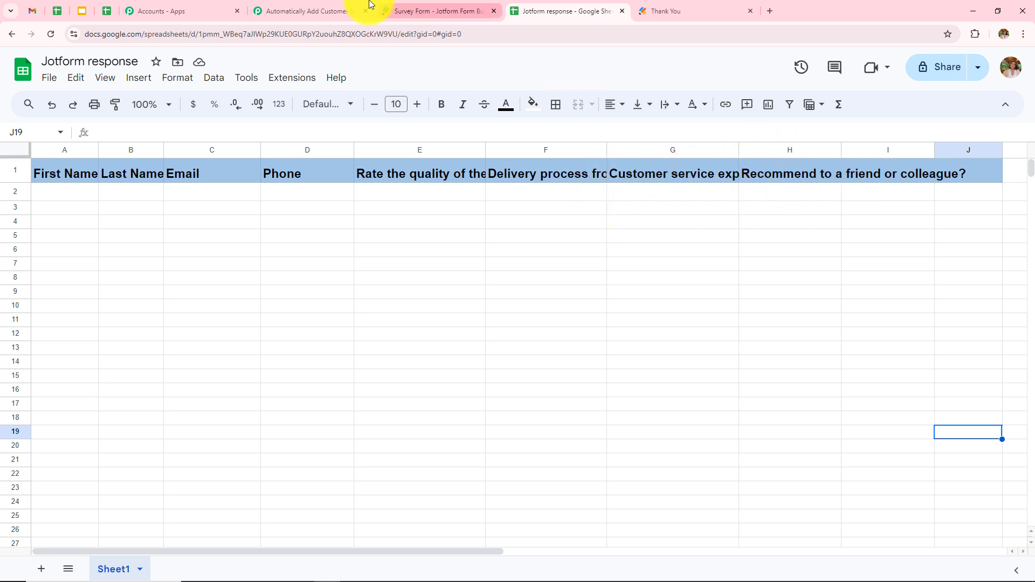
click(324, 11)
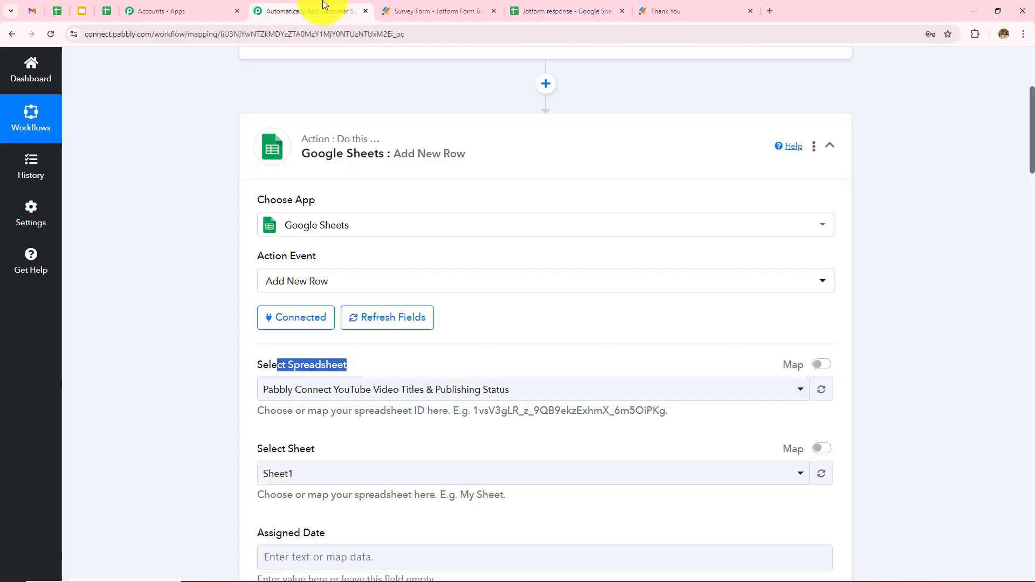
click(490, 390)
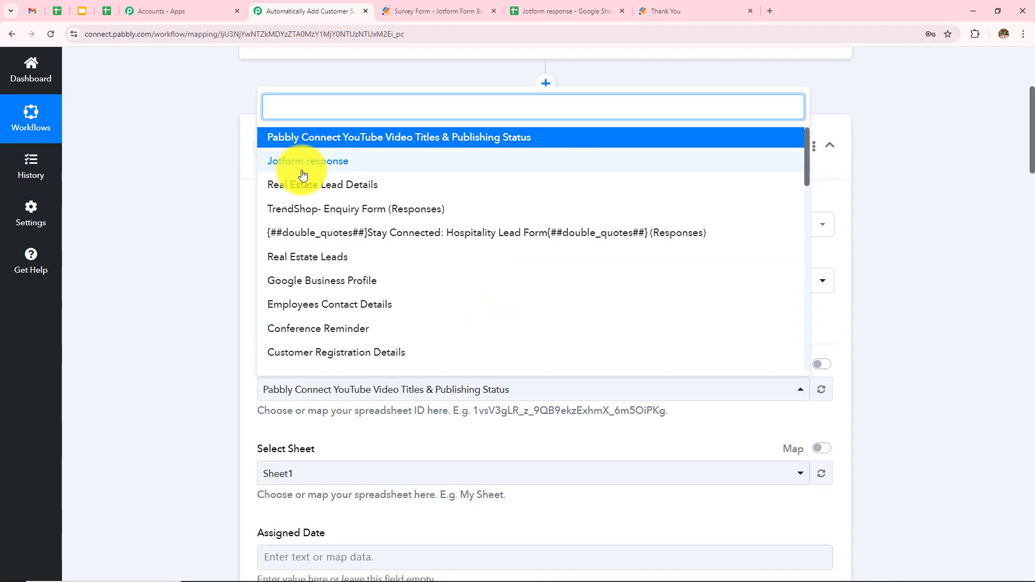
click(302, 164)
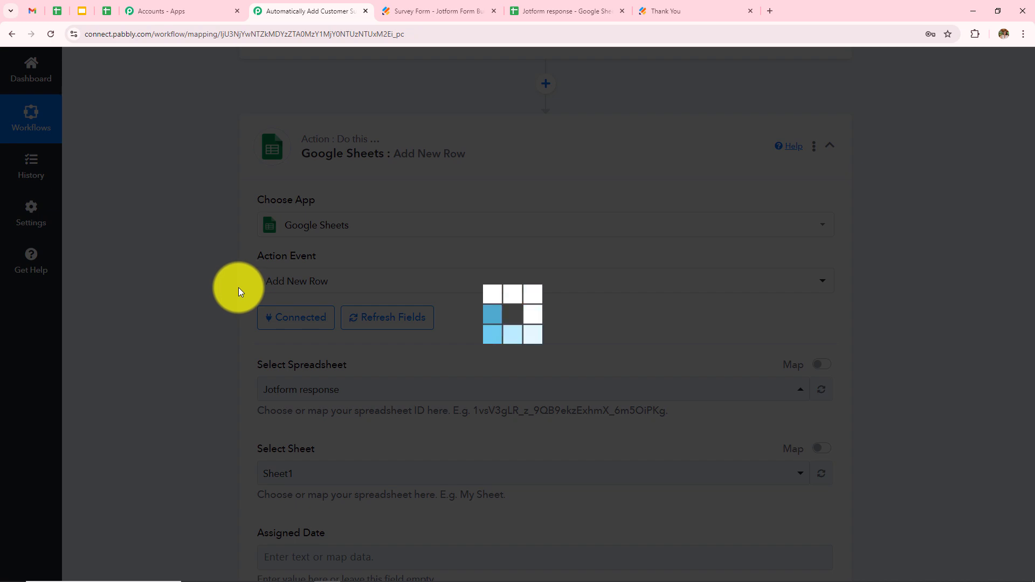
- Examine the column fields of the Jotform response sheet in the Add New Row action
scroll(478, 327, down, 4)
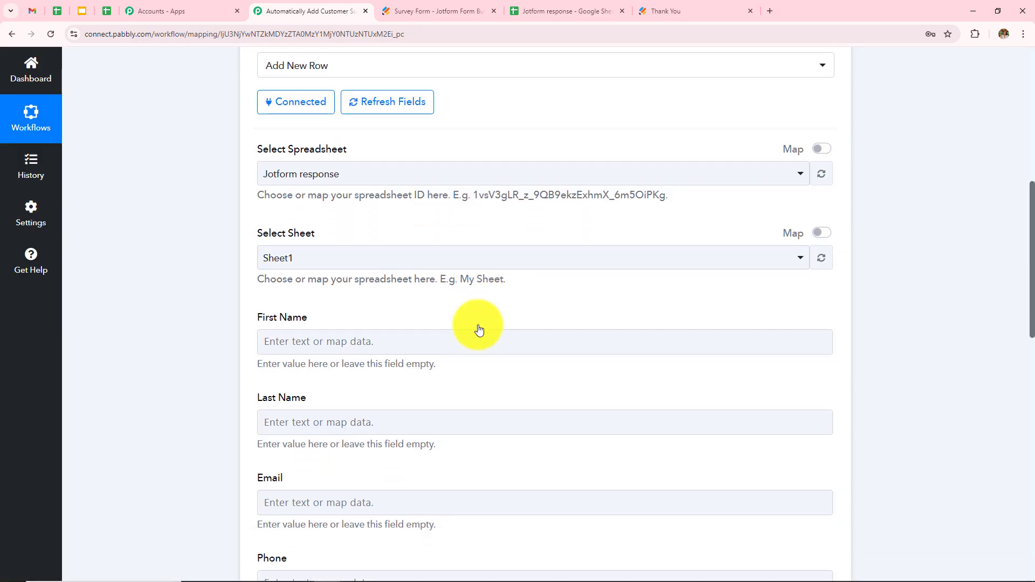
scroll(478, 329, down, 10)
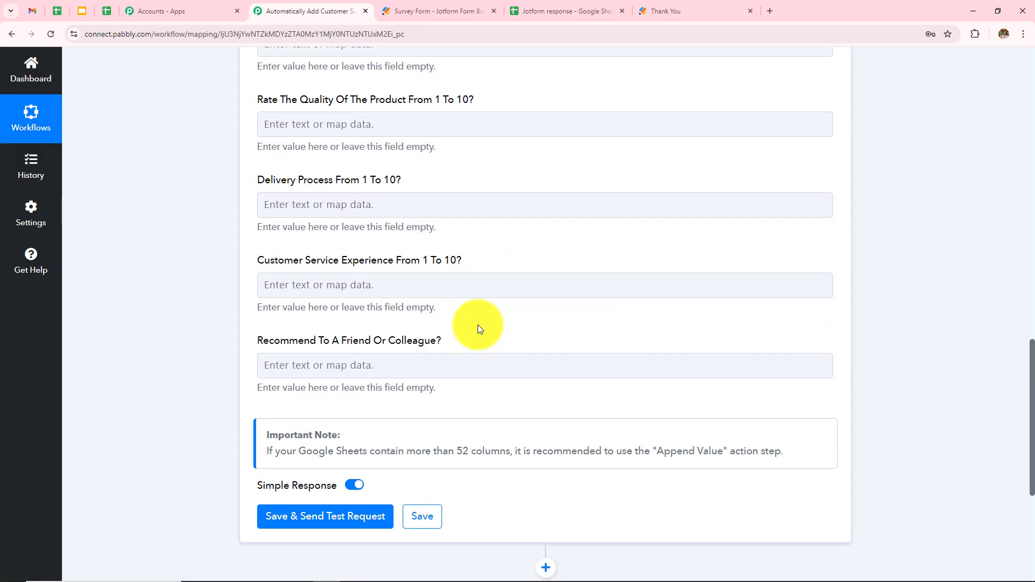
scroll(477, 326, up, 2)
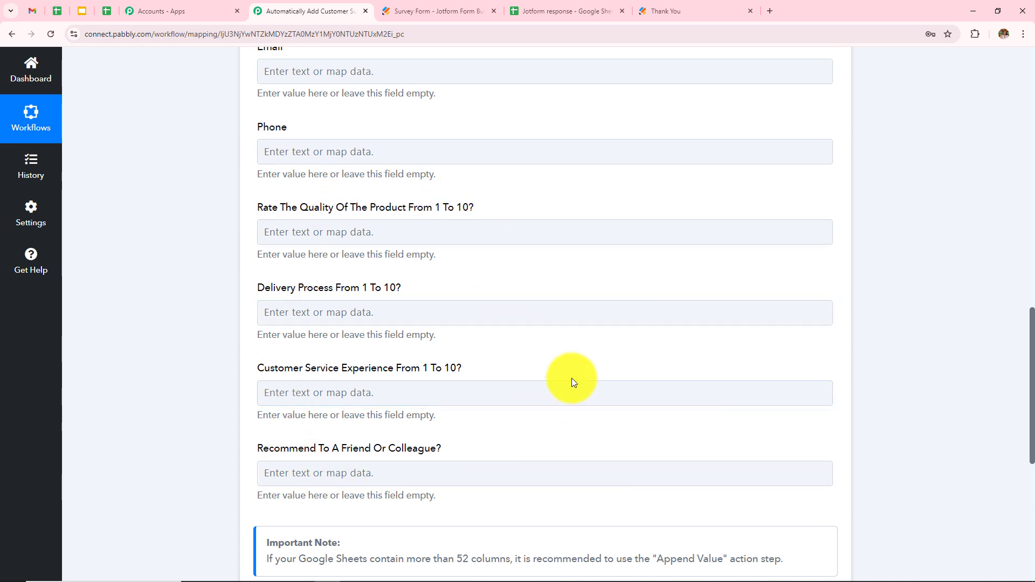
scroll(573, 381, up, 6)
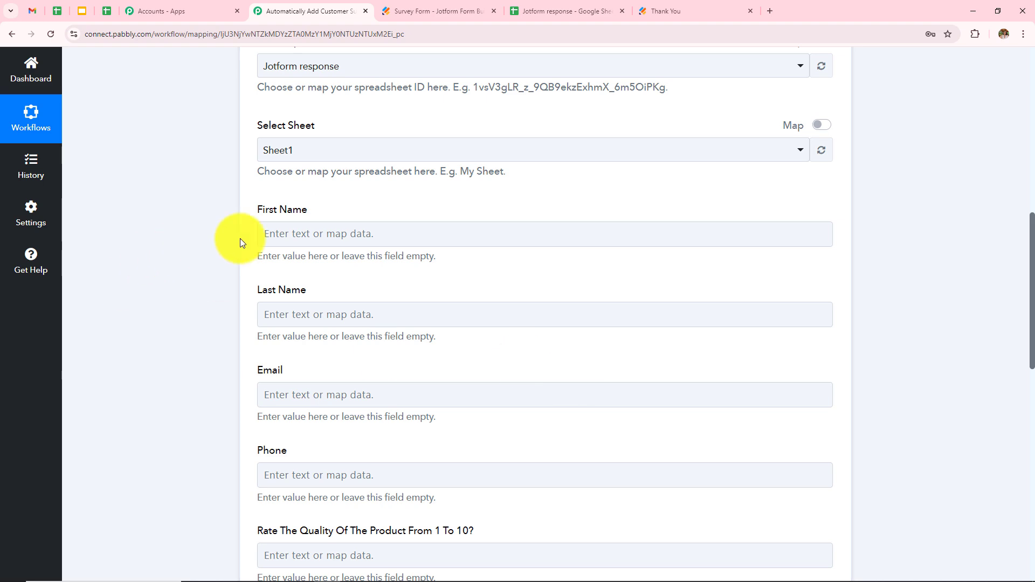
scroll(569, 449, down, 4)
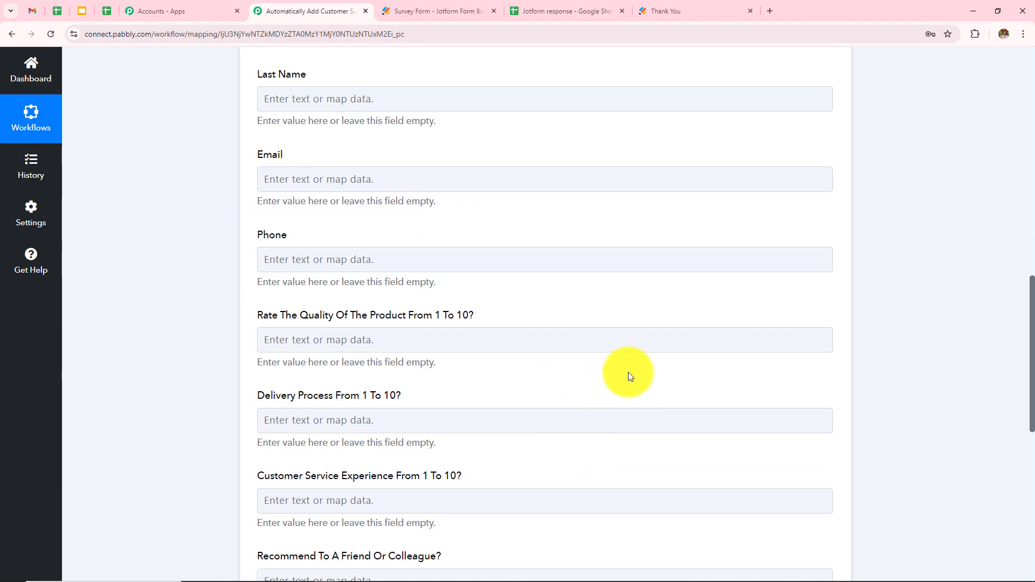
scroll(630, 376, down, 2)
scroll(629, 372, up, 8)
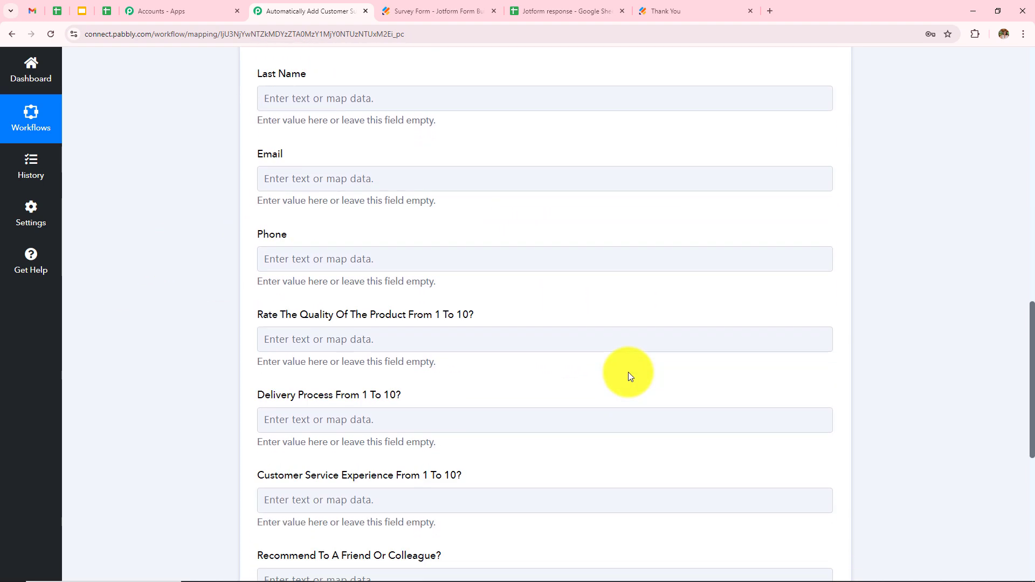
scroll(629, 372, down, 2)
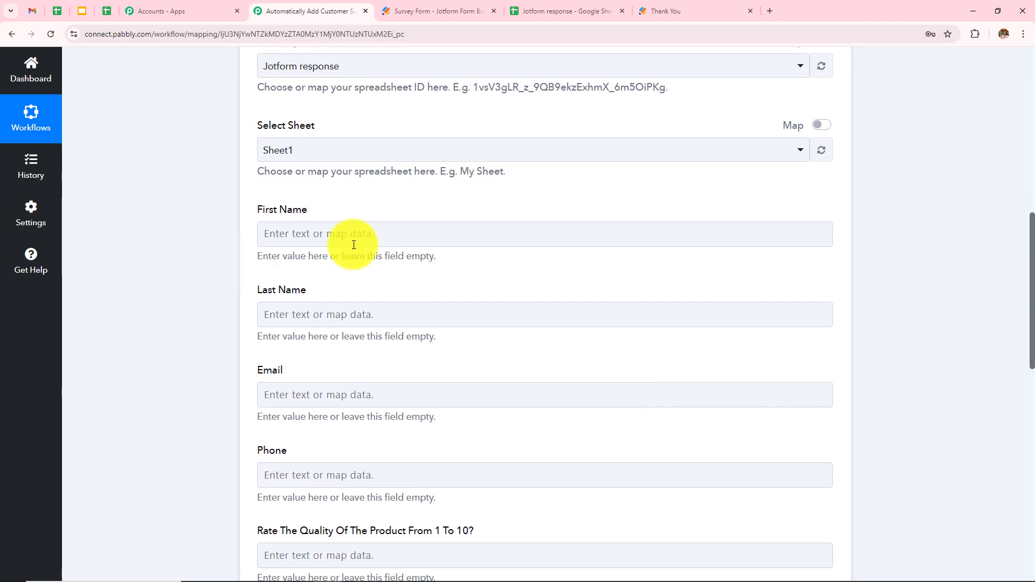
- Map the First Name field to RawRequest Q4 Name First from the Jotform response
click(392, 235)
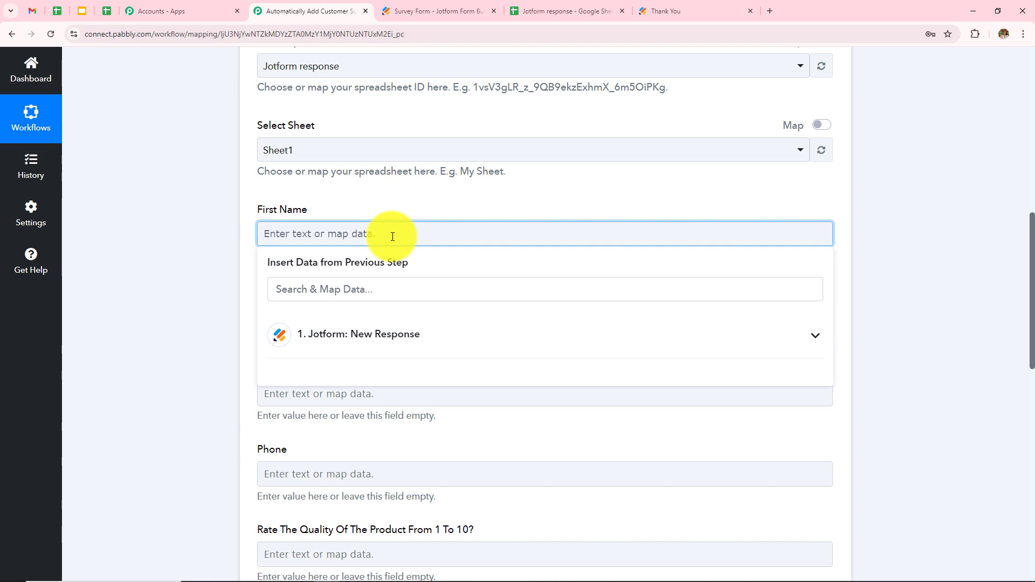
click(189, 312)
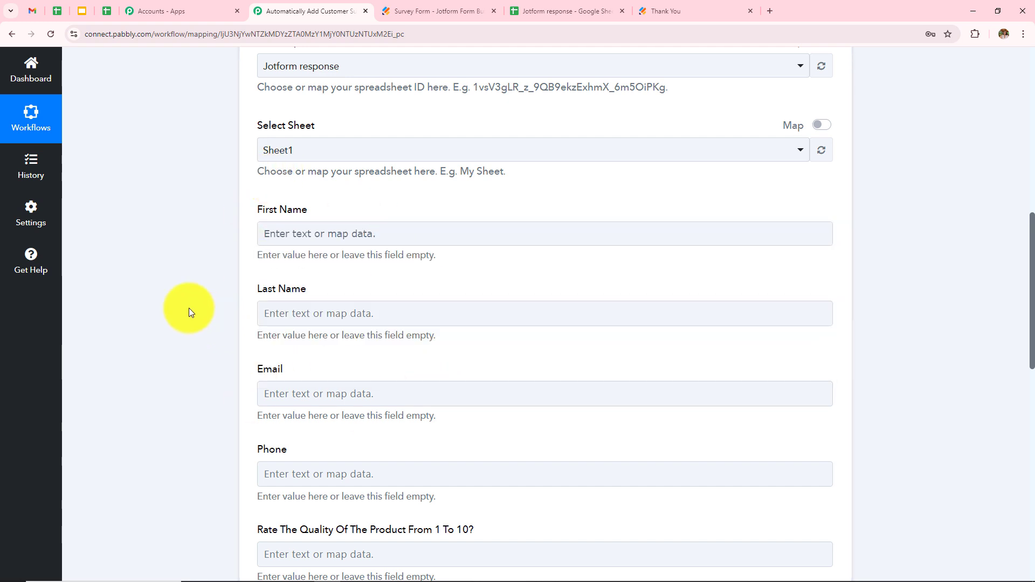
click(376, 232)
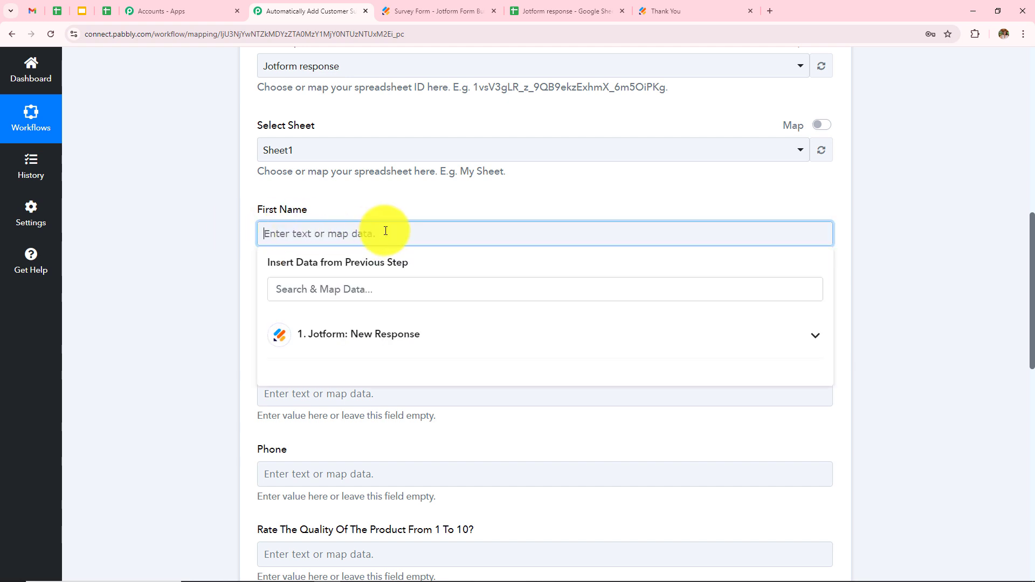
click(326, 343)
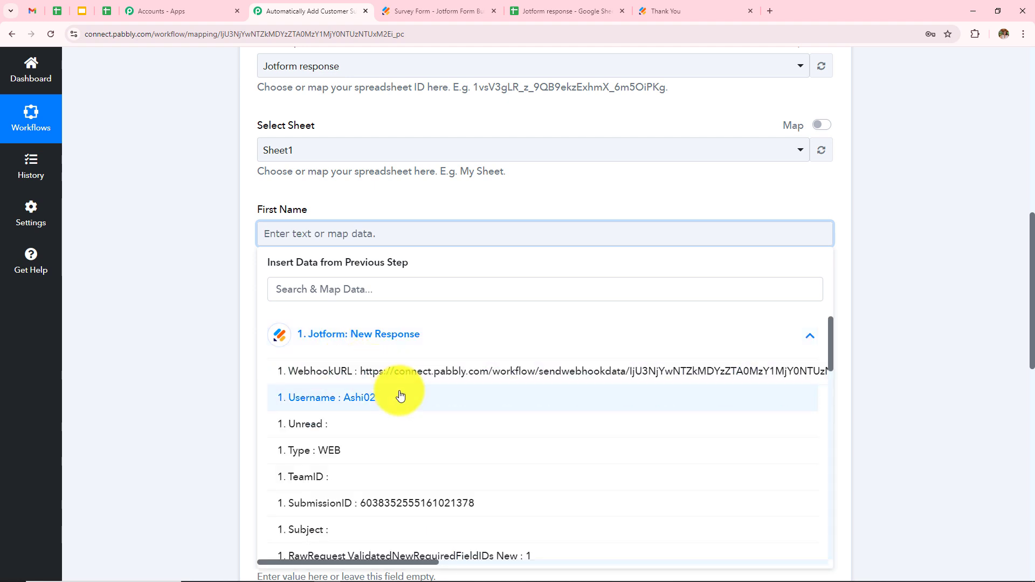
scroll(400, 407, down, 6)
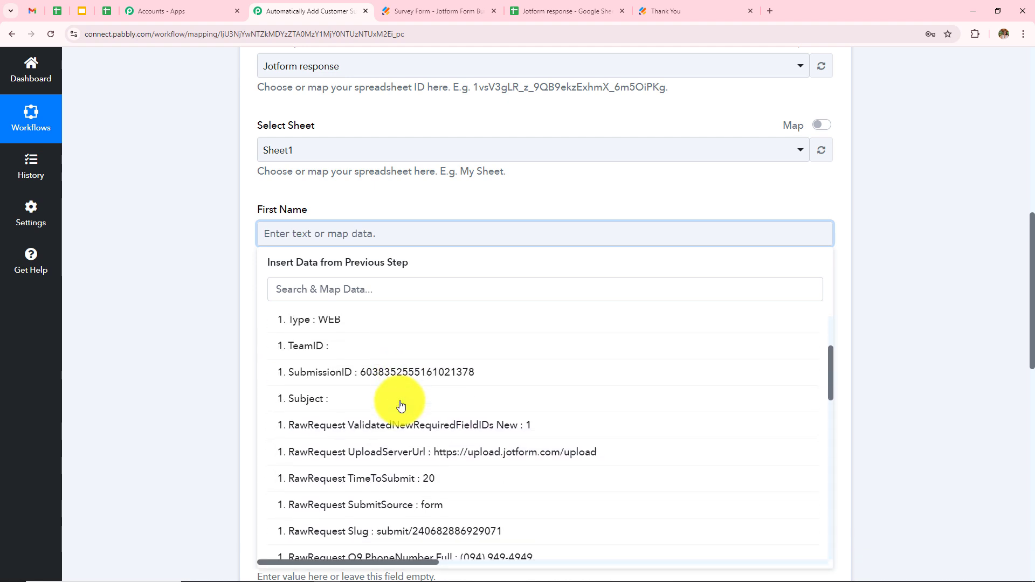
click(763, 383)
- Map the Last Name field to RawRequest Q4 Name Last from the Jotform response
click(416, 321)
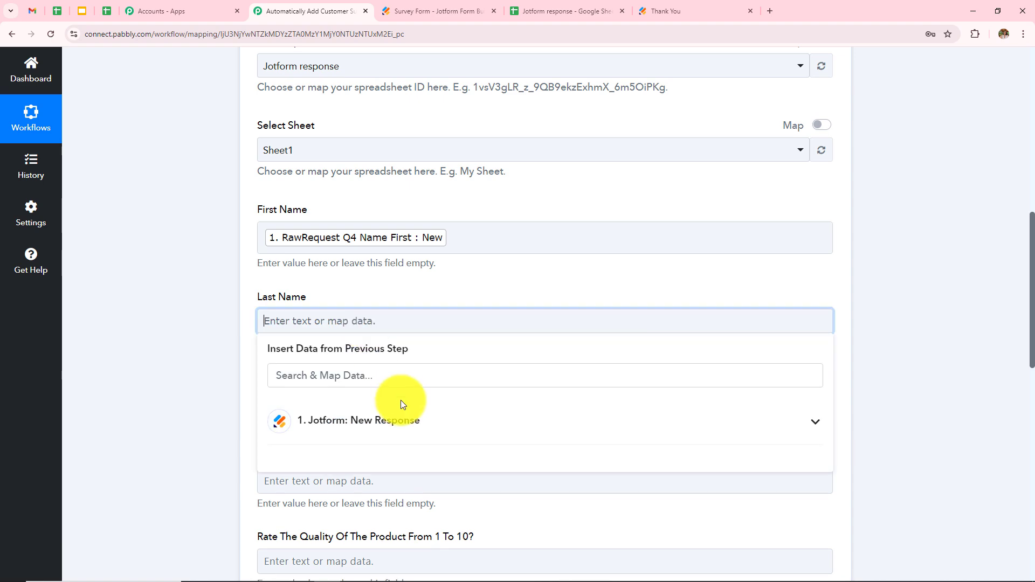
click(469, 420)
scroll(504, 485, down, 5)
scroll(499, 483, down, 4)
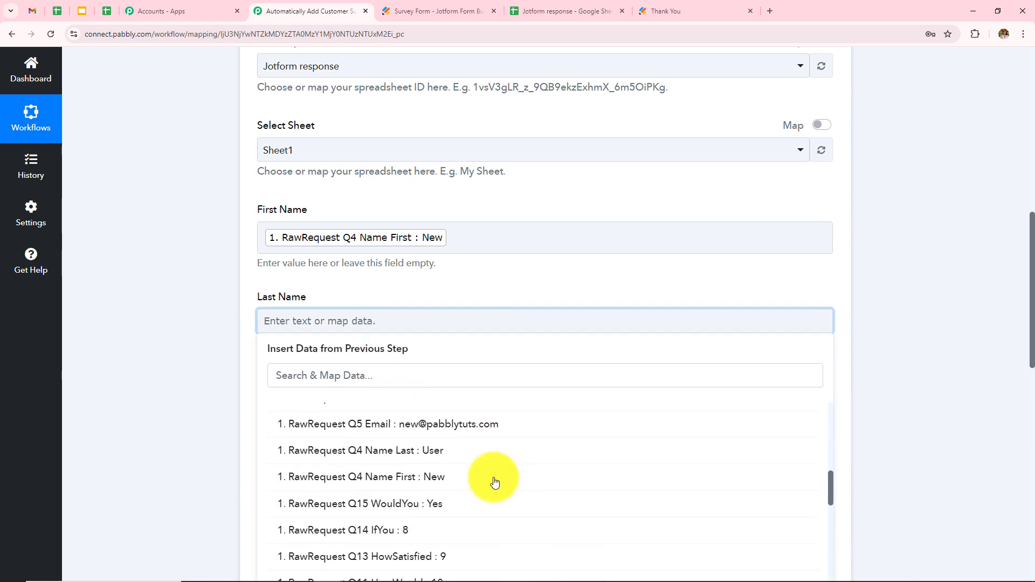
click(441, 458)
click(206, 387)
- Map the Email field to RawRequest Q5 Email from the Jotform response
scroll(566, 312, down, 3)
click(370, 247)
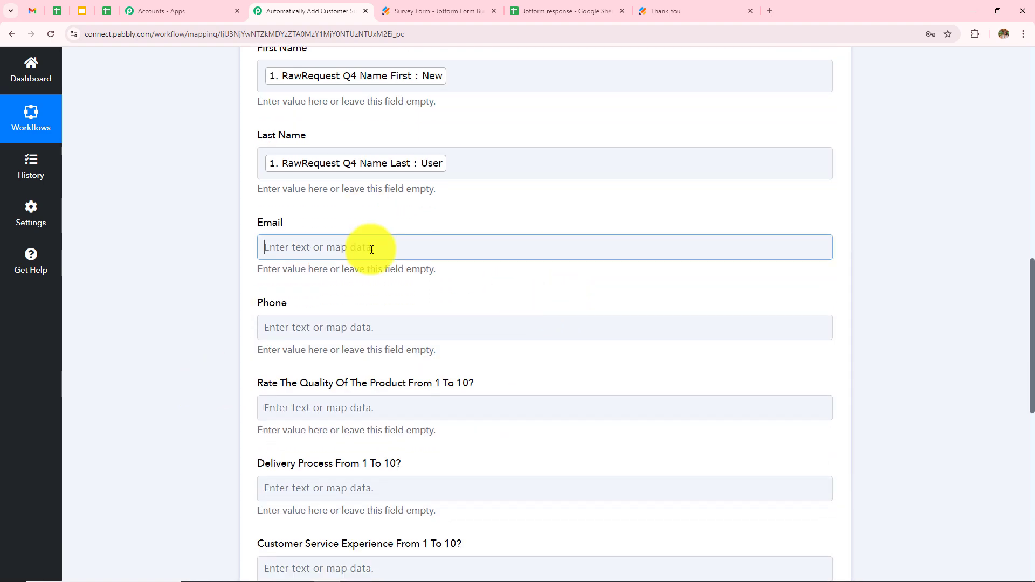
click(396, 366)
scroll(439, 451, down, 10)
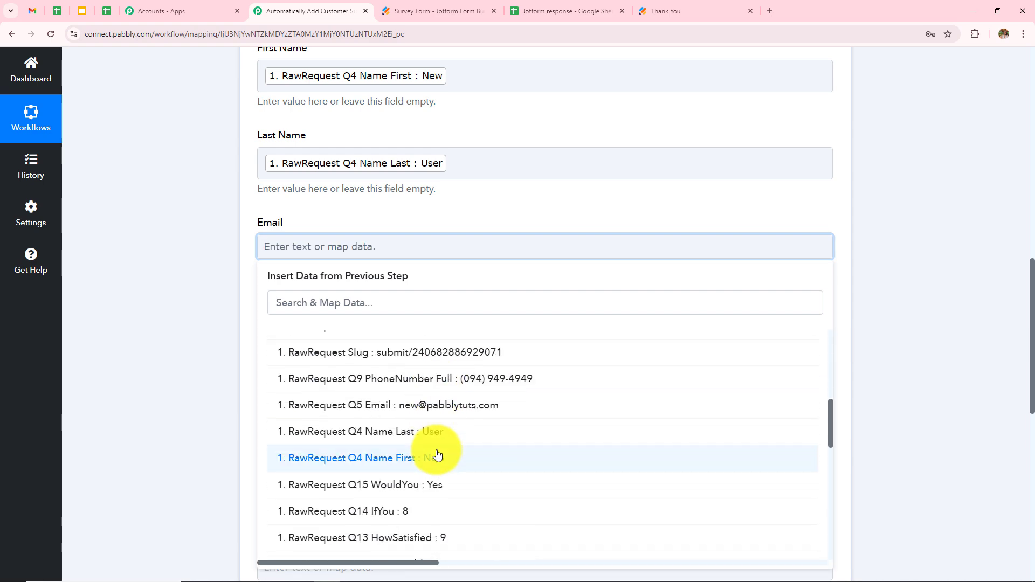
click(426, 406)
click(244, 377)
- Map the Phone field to RawRequest Q9 PhoneNumber Full from the Jotform response
scroll(479, 291, down, 3)
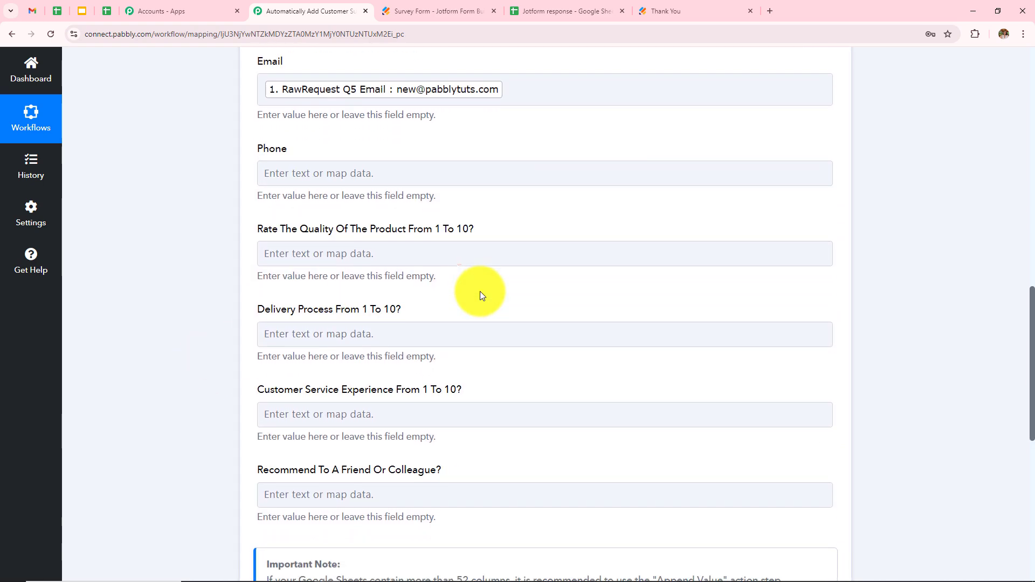
click(346, 172)
click(376, 269)
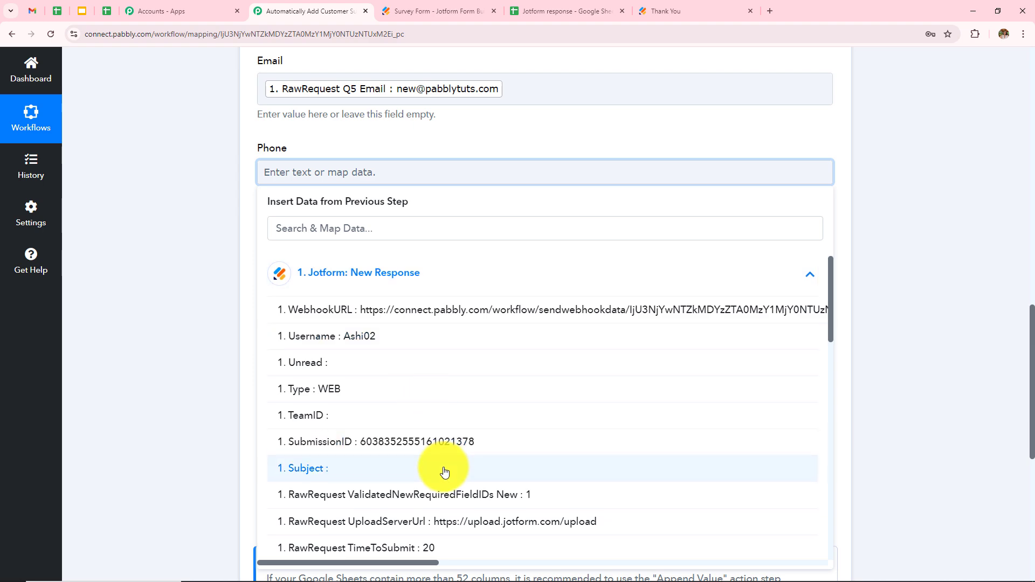
scroll(439, 473, down, 6)
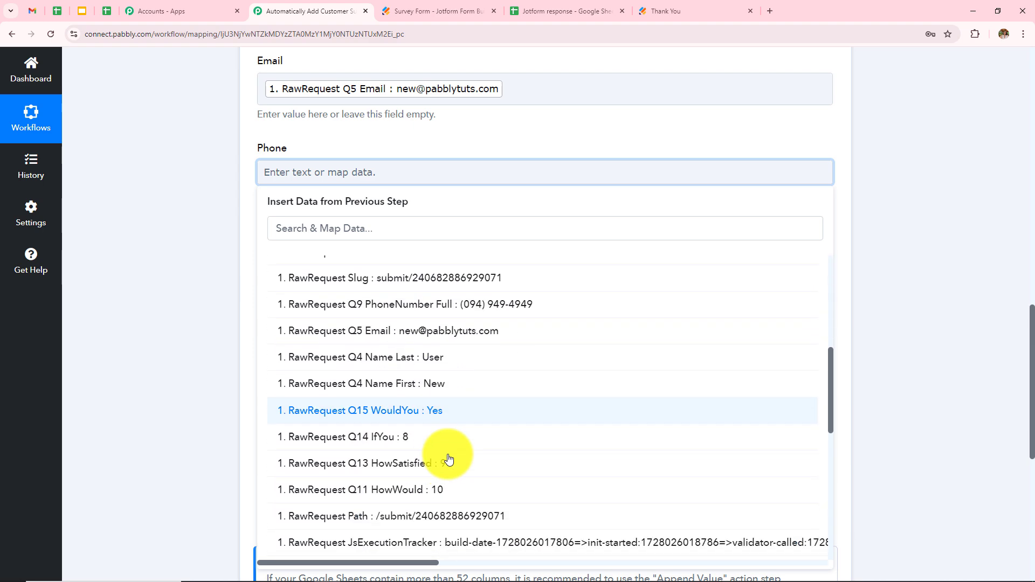
click(492, 304)
- Map the product quality rating field to RawRequest Q11 HowWould from the Jotform response
click(437, 261)
click(437, 362)
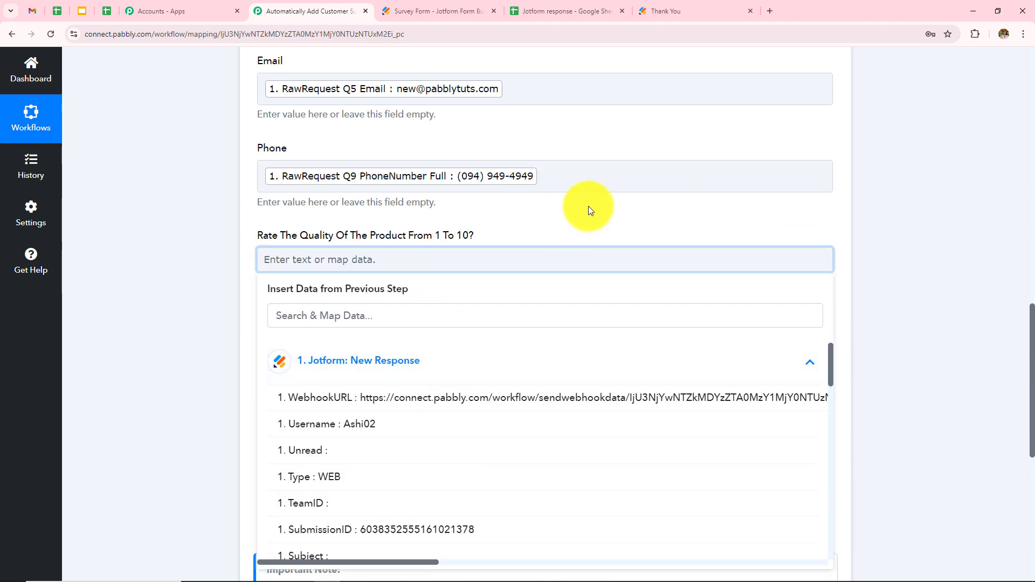
scroll(455, 282, down, 5)
scroll(410, 324, down, 4)
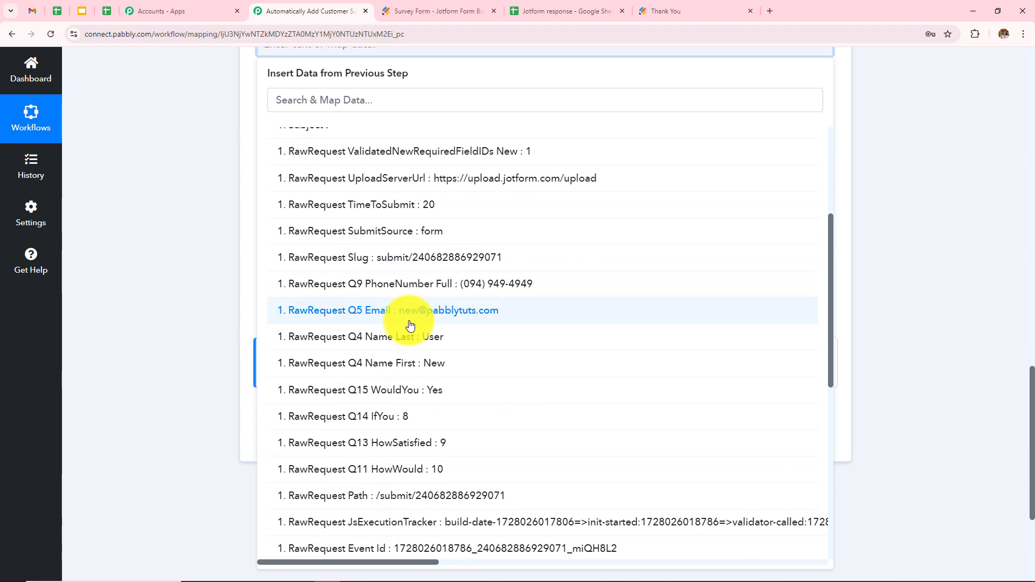
click(439, 474)
click(252, 256)
- Map the Delivery Process rating field to RawRequest Q13 HowSatisfied from the Jotform response
click(363, 143)
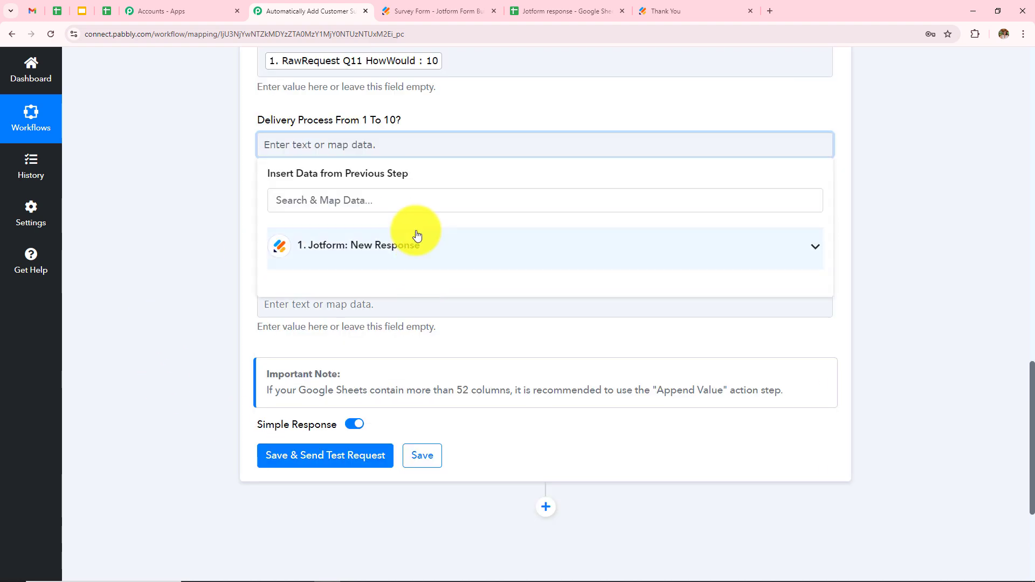
click(415, 231)
scroll(481, 443, down, 1)
scroll(482, 444, down, 6)
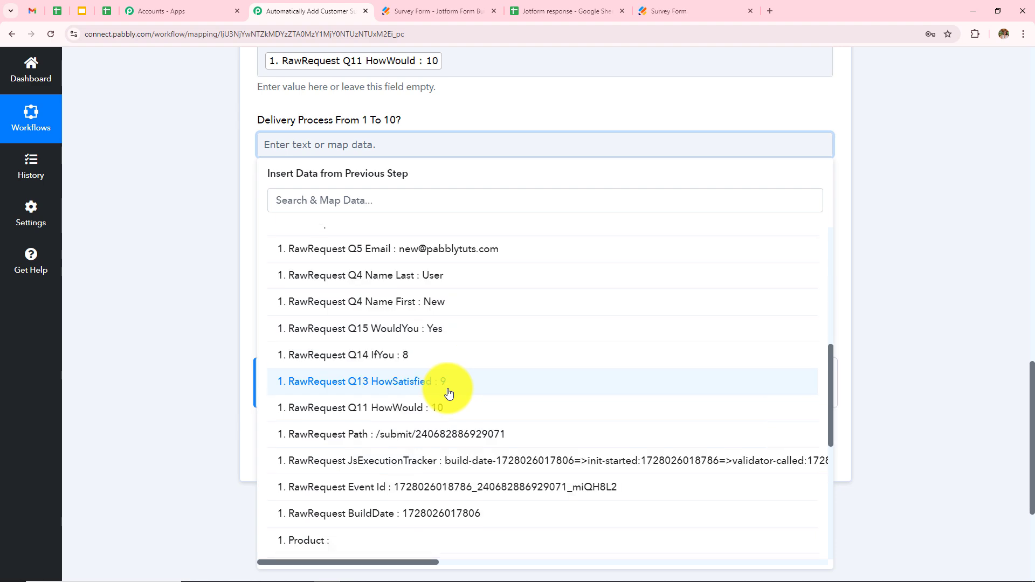
click(451, 393)
- Map the Customer Service Experience rating field to RawRequest Q14 IfYou from the Jotform response
click(344, 235)
click(404, 333)
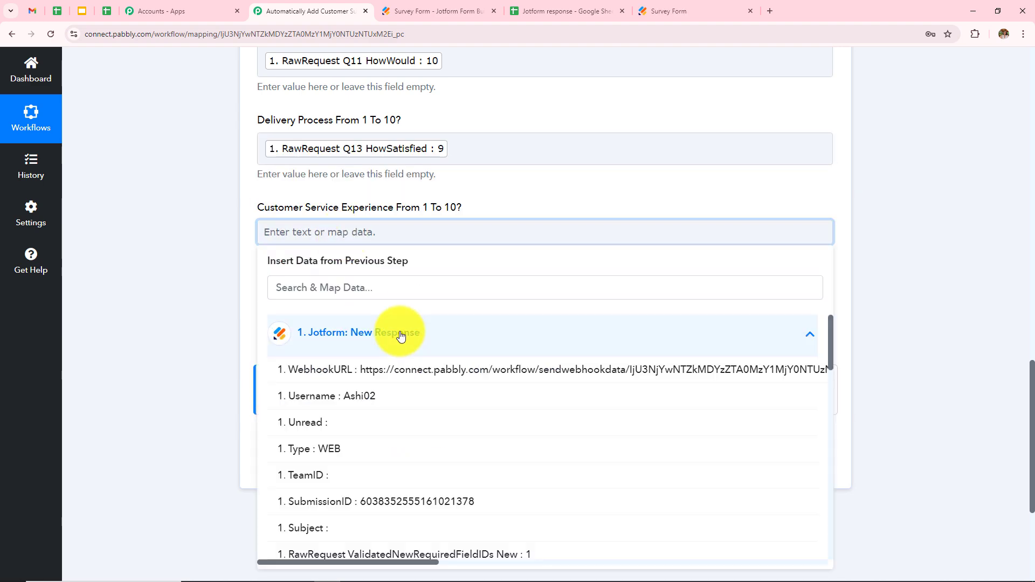
scroll(453, 469, down, 5)
click(372, 385)
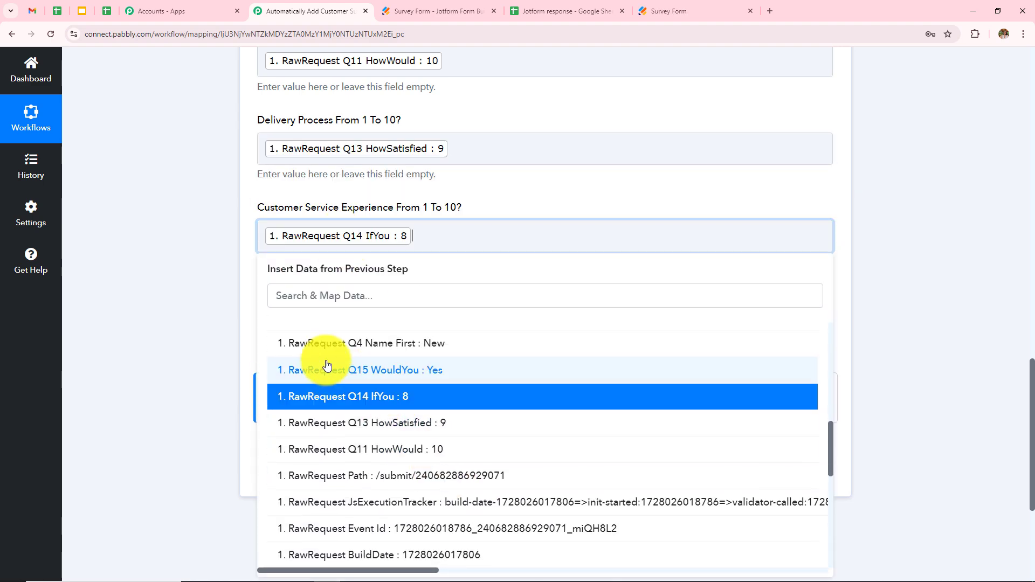
- Map the Recommend To A Friend Or Colleague field to RawRequest Q15 WouldYou from the Jotform response
scroll(384, 261, down, 1)
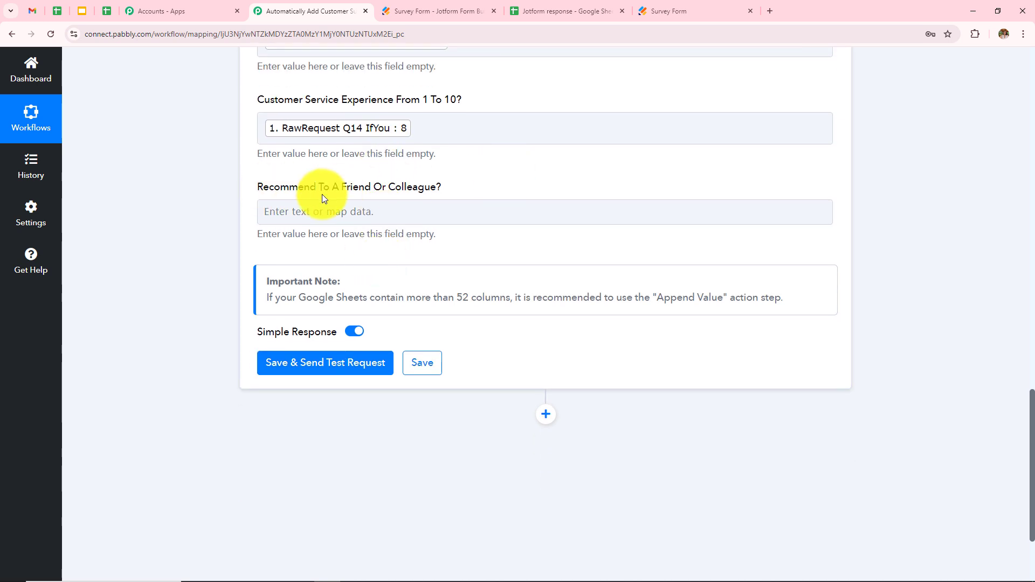
click(400, 212)
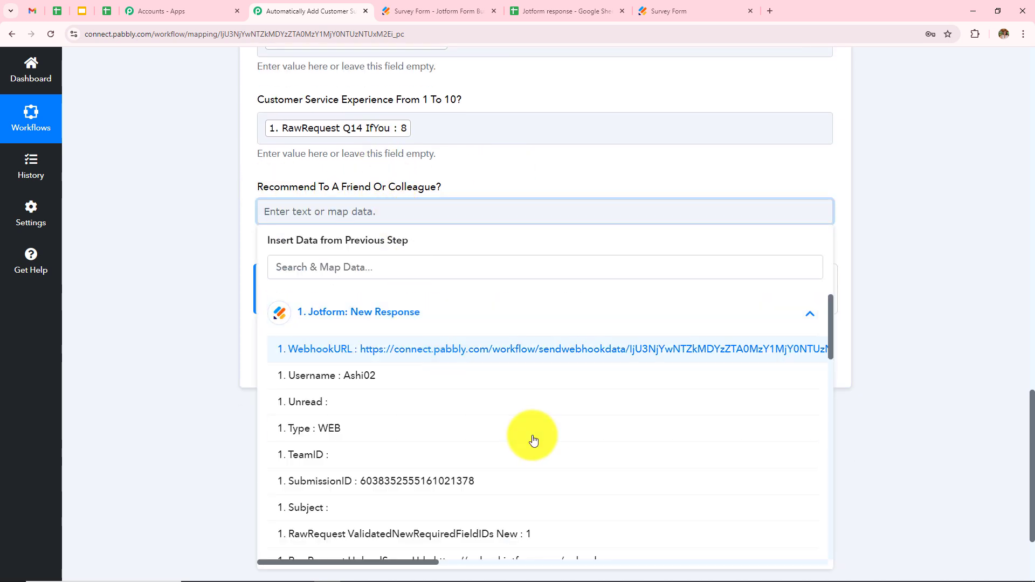
scroll(534, 441, down, 5)
click(470, 500)
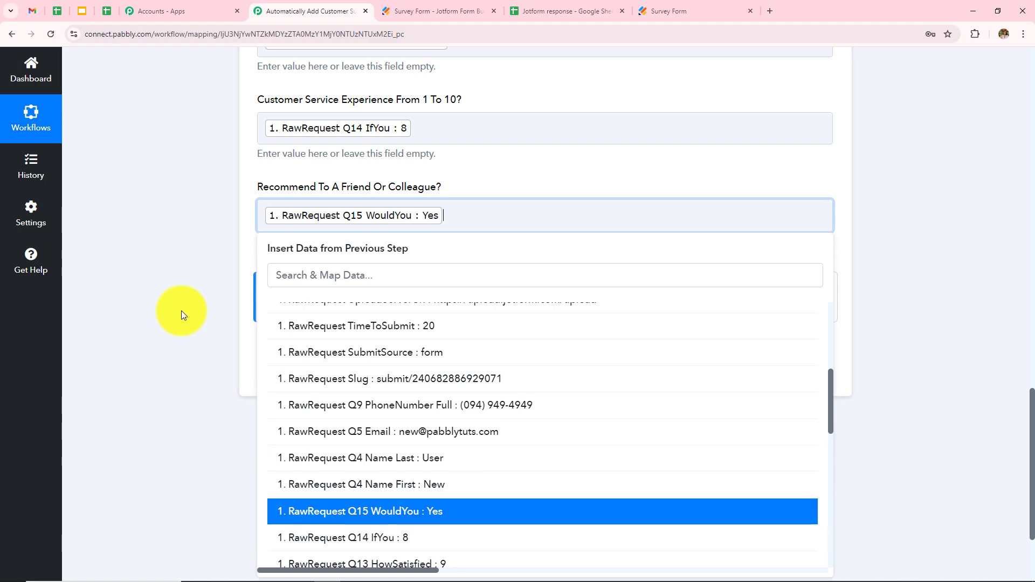
click(182, 311)
scroll(634, 280, up, 6)
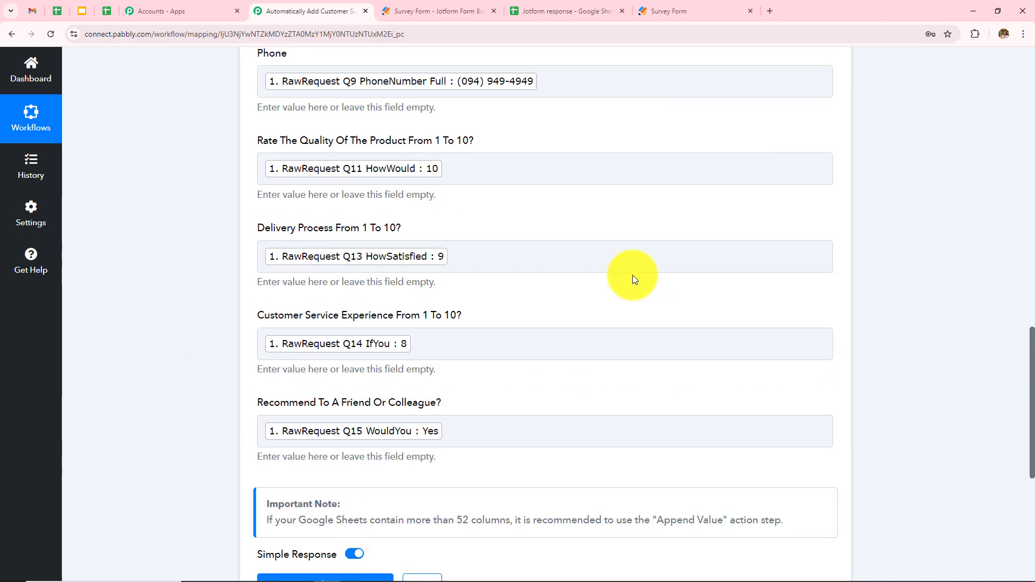
scroll(632, 276, up, 1)
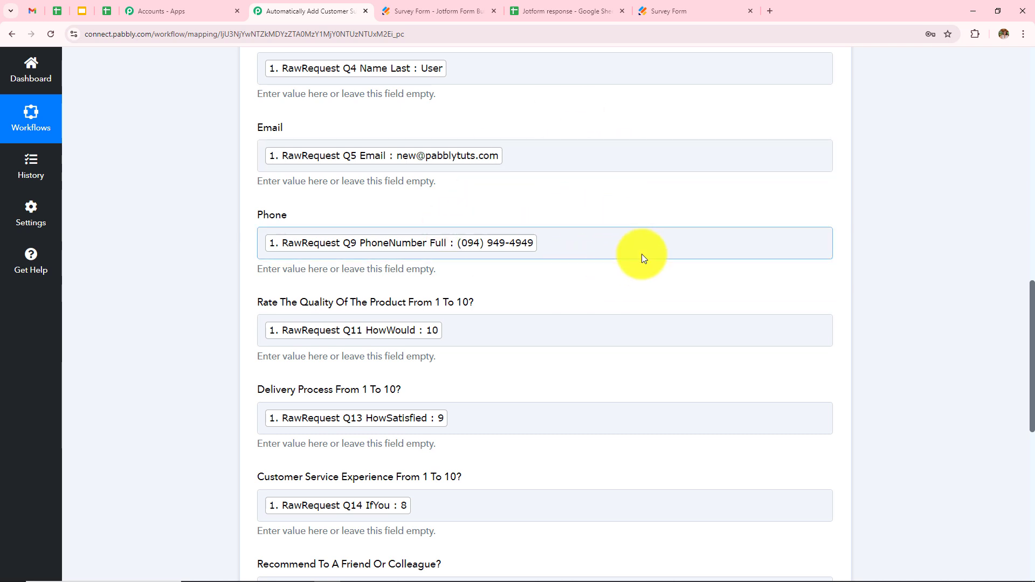
scroll(642, 254, up, 2)
scroll(643, 257, up, 1)
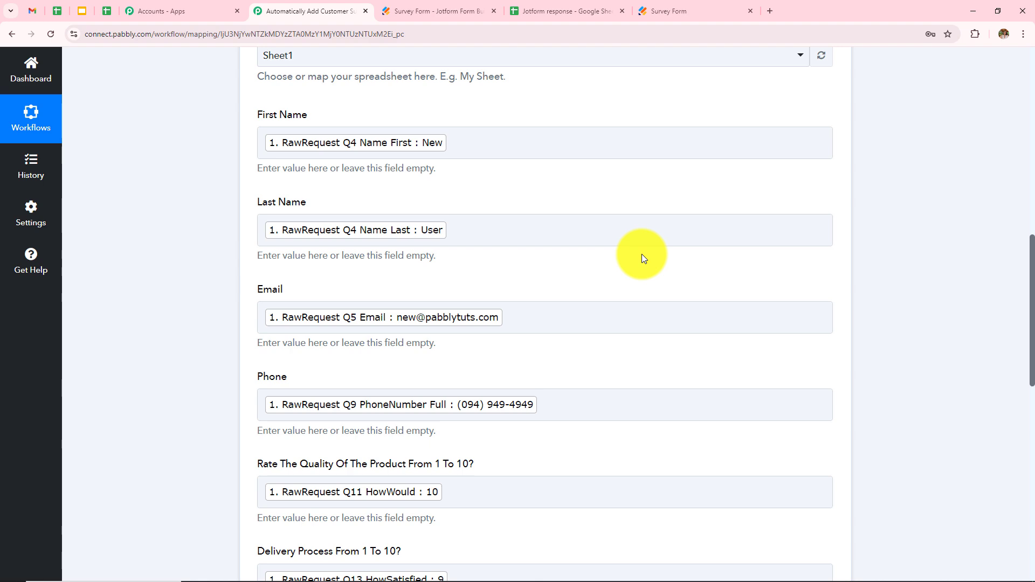
scroll(641, 254, down, 4)
click(605, 192)
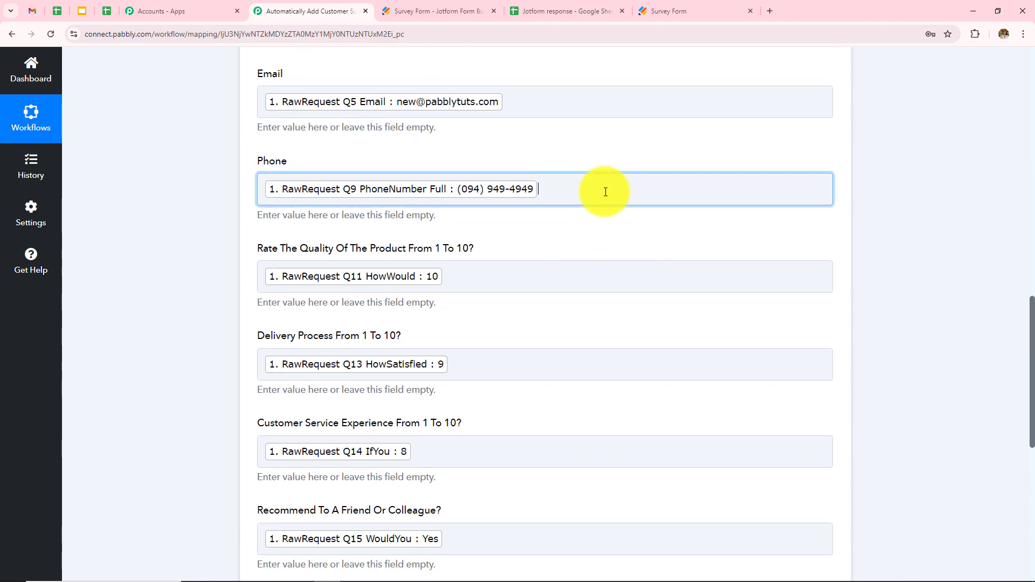
text(545454545)
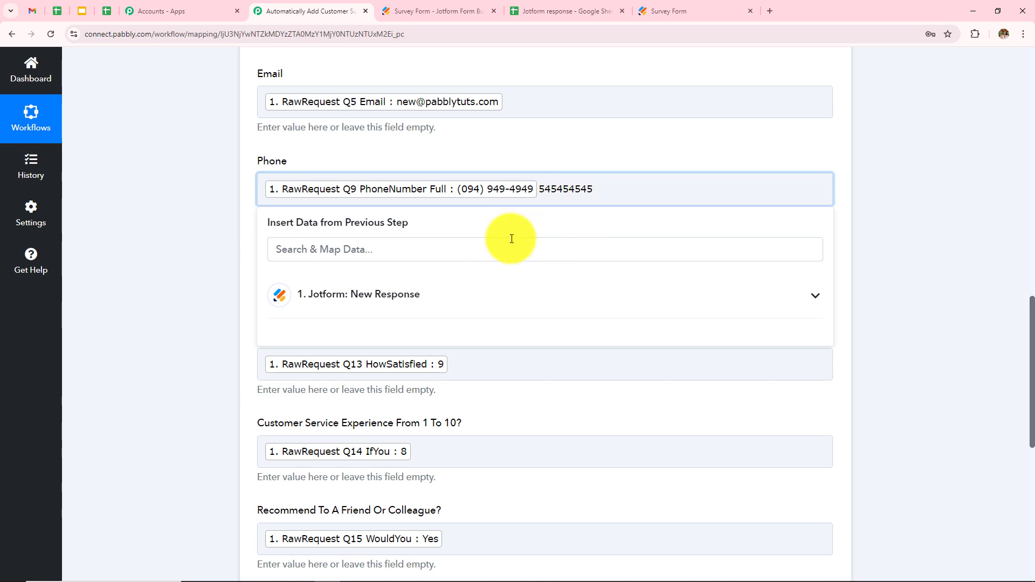
drag(608, 190, 543, 190)
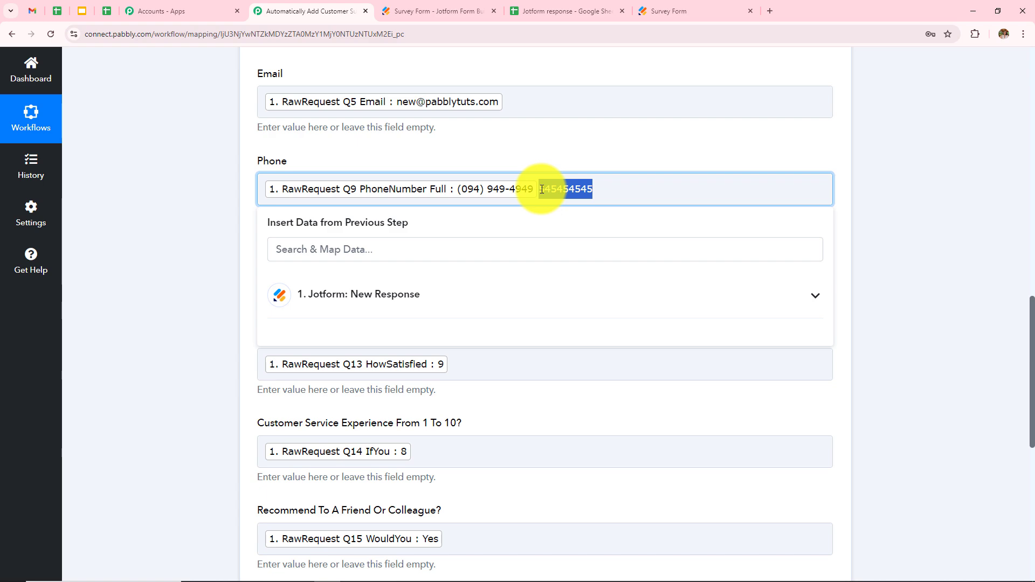
key(BackSpace)
click(225, 260)
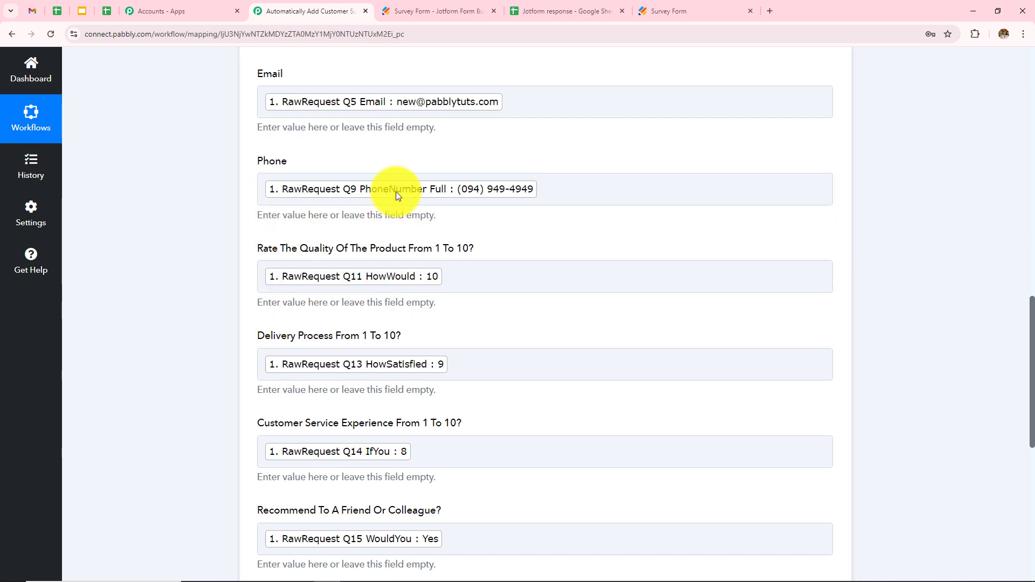
- Save the Add New Row action with a test request and check the Jotform response spreadsheet for the new row
scroll(388, 485, down, 5)
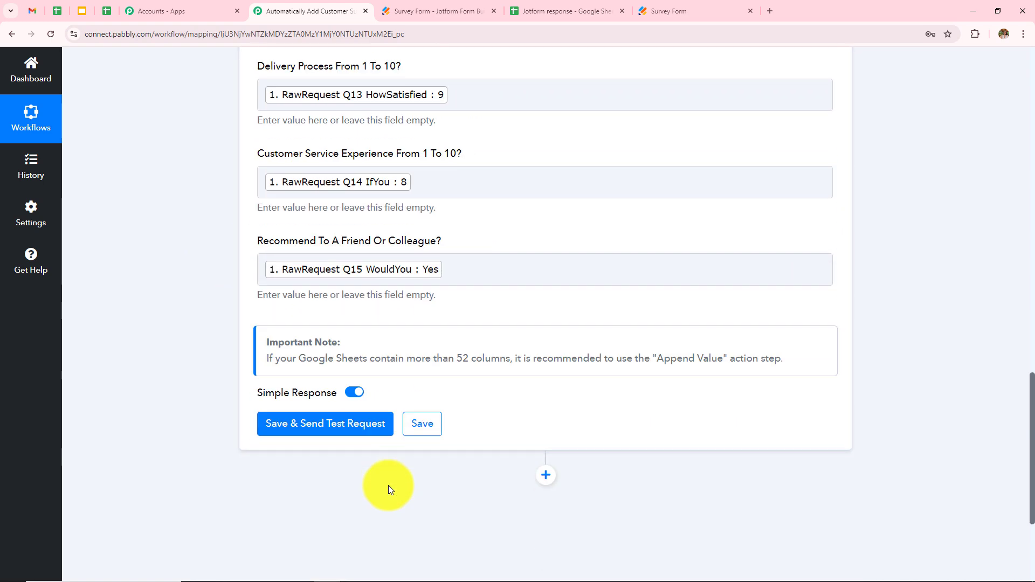
scroll(515, 312, up, 1)
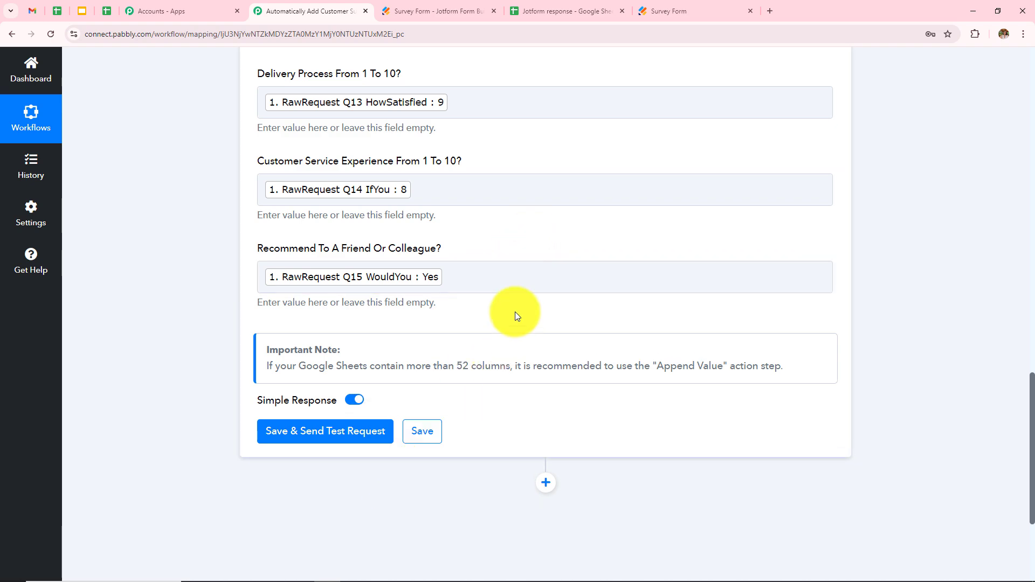
scroll(515, 312, up, 4)
scroll(516, 312, down, 8)
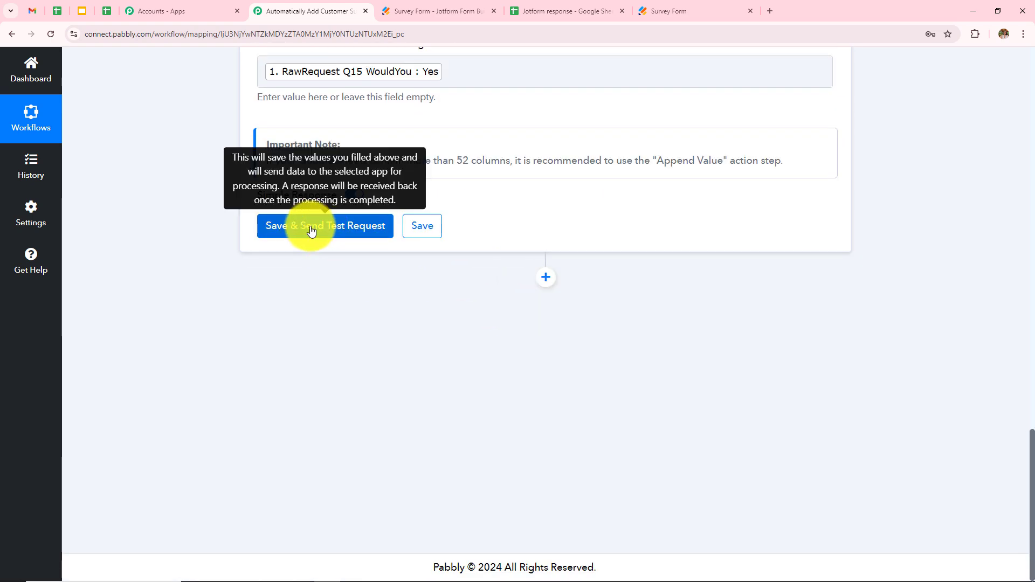
click(311, 230)
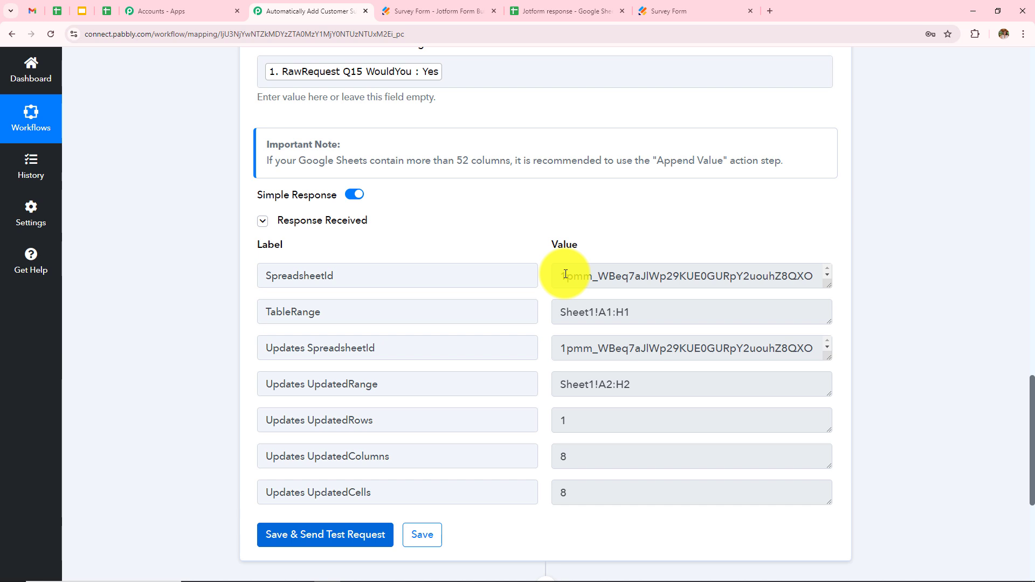
click(515, 10)
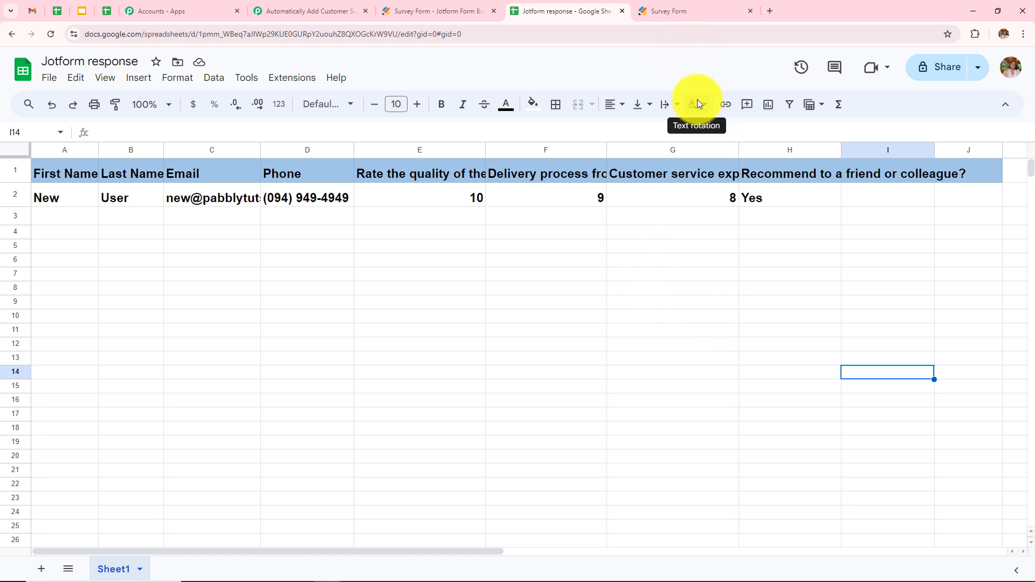
- Reload the Jotform Survey Form and fill in the test customer's first name, last name, email and phone number
click(686, 10)
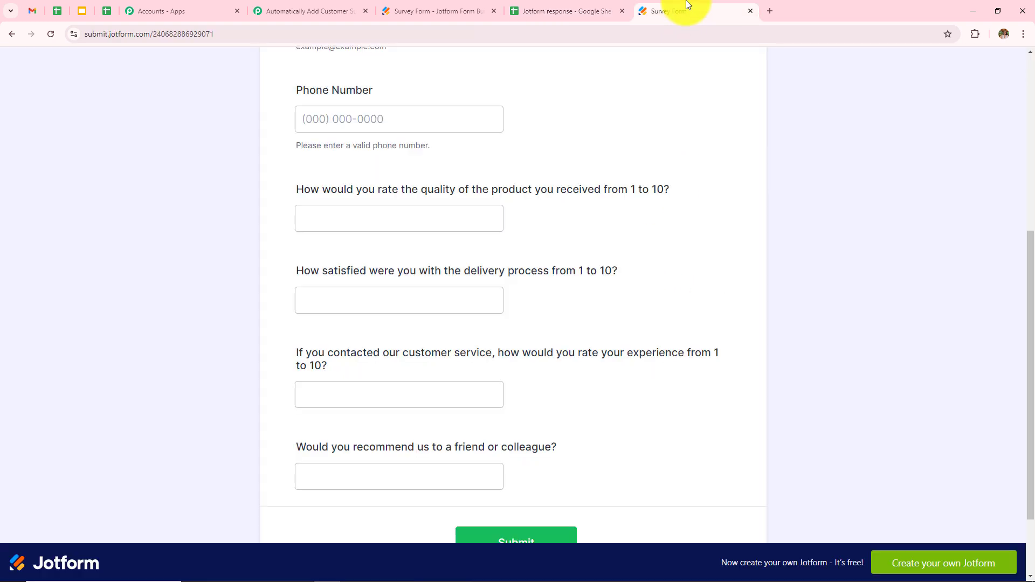
click(51, 38)
click(460, 221)
scroll(461, 222, up, 1)
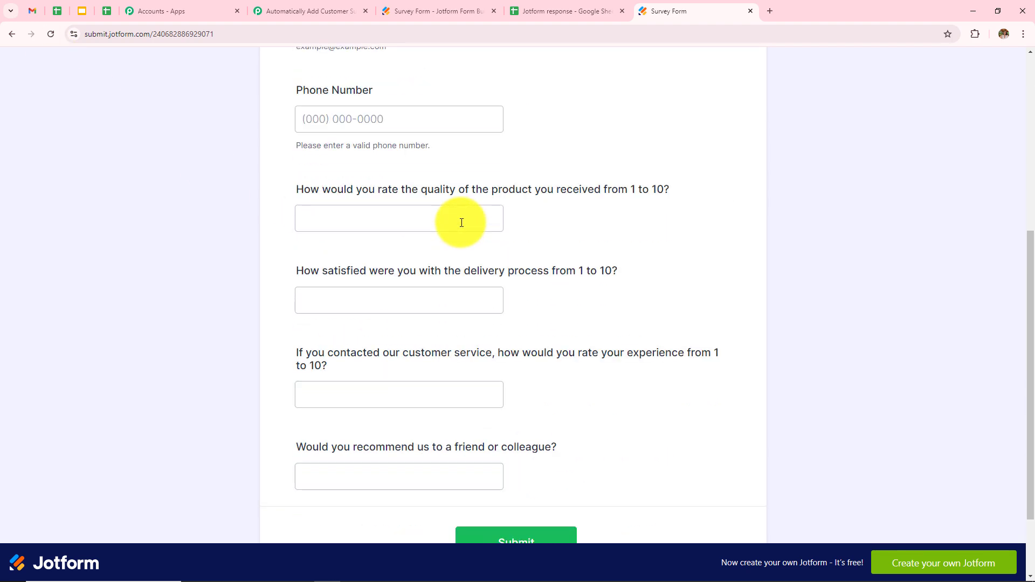
scroll(621, 190, up, 6)
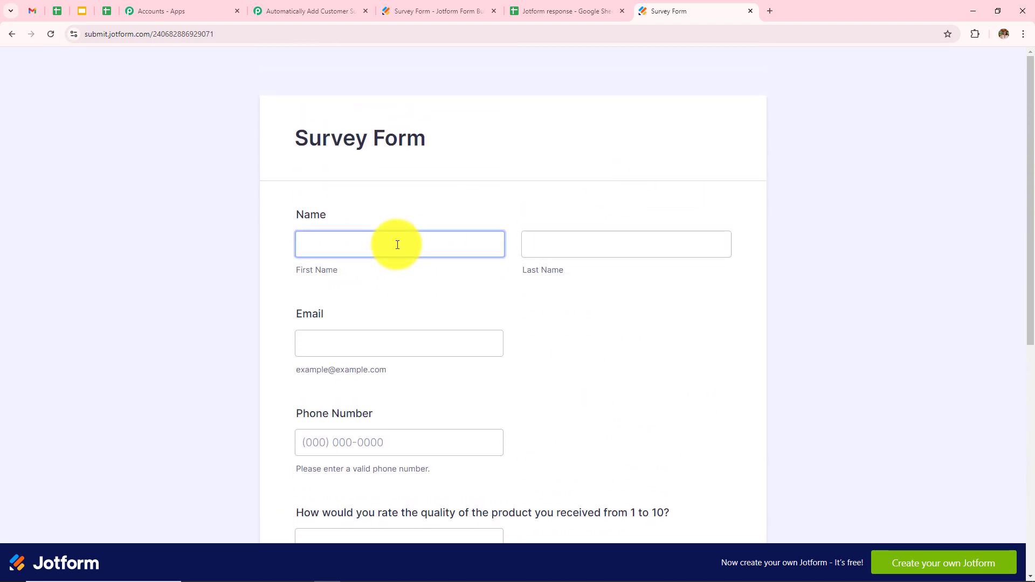
click(398, 245)
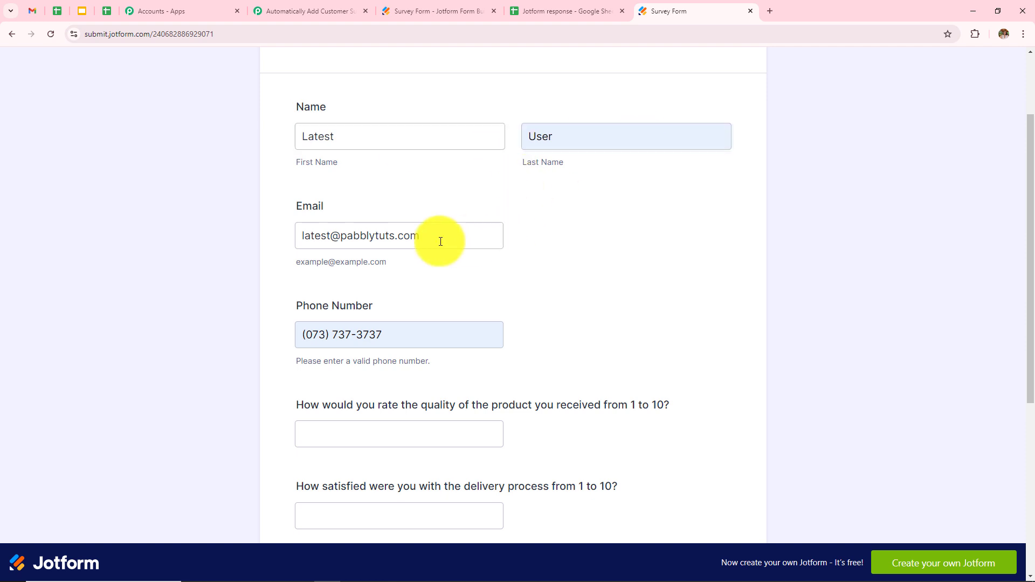
click(440, 241)
scroll(488, 239, down, 2)
click(491, 239)
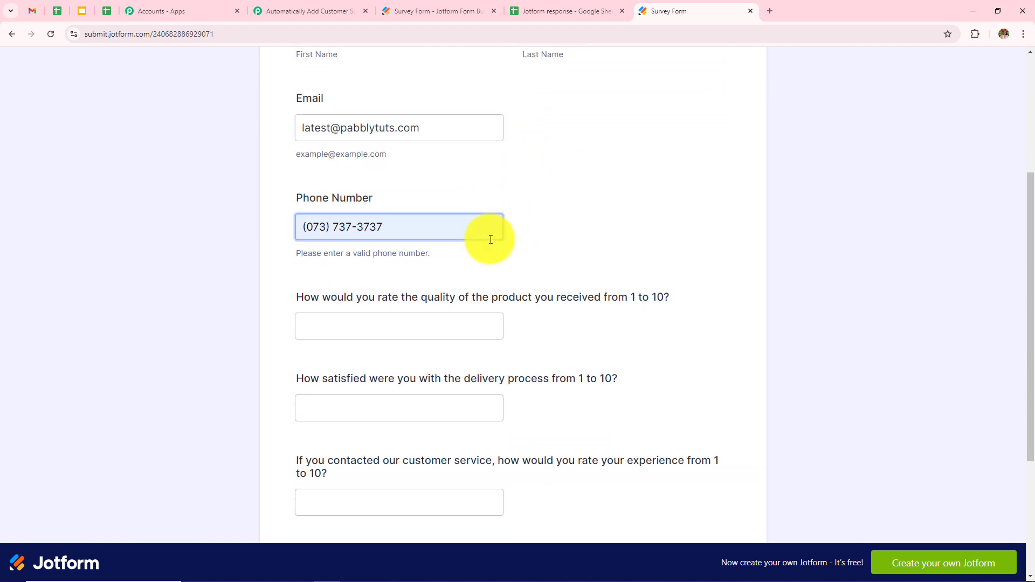
scroll(491, 240, down, 1)
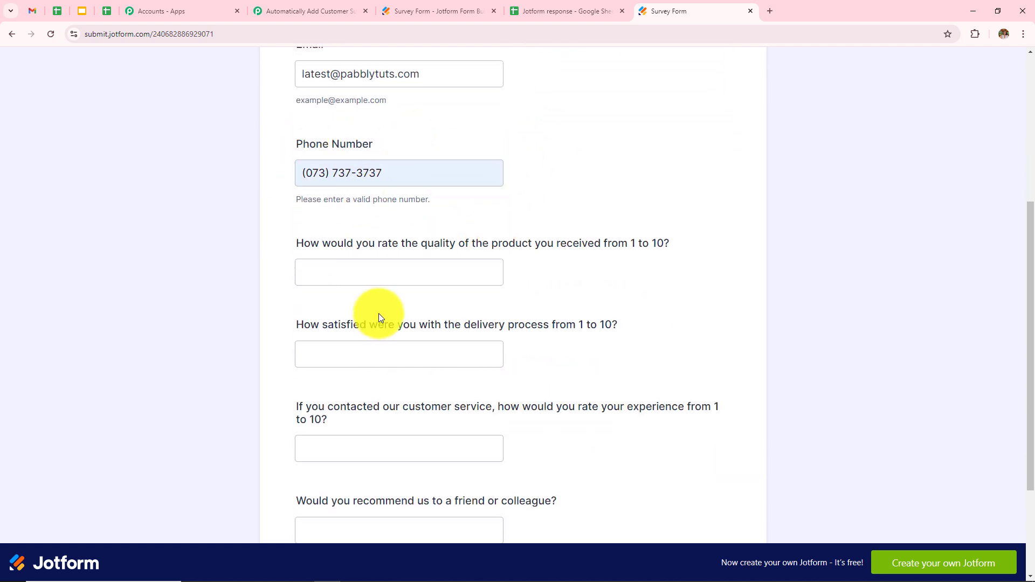
- Rate the product quality 8, the delivery process 8 and the customer service experience 9 in the survey form
click(383, 273)
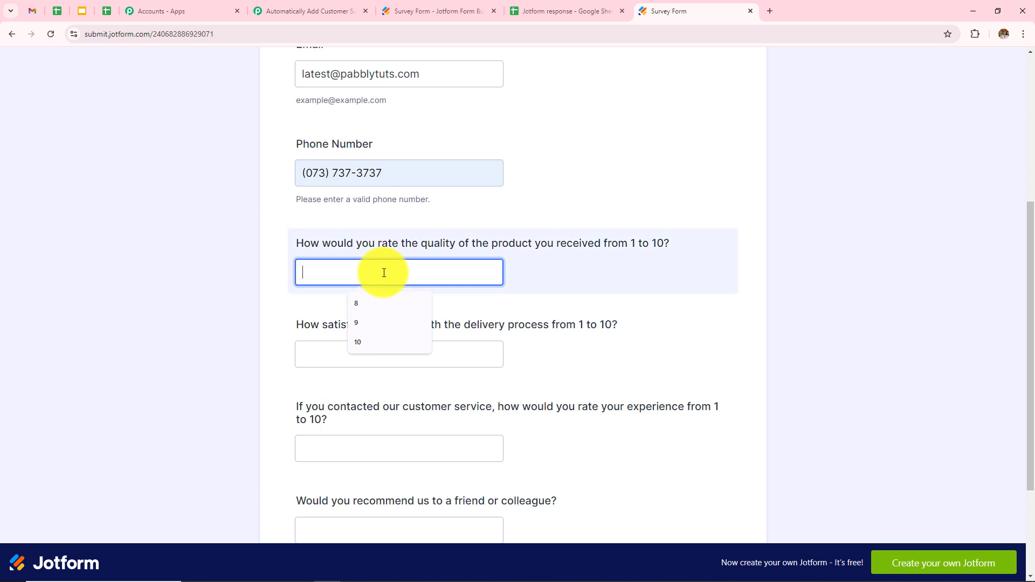
click(378, 303)
click(361, 357)
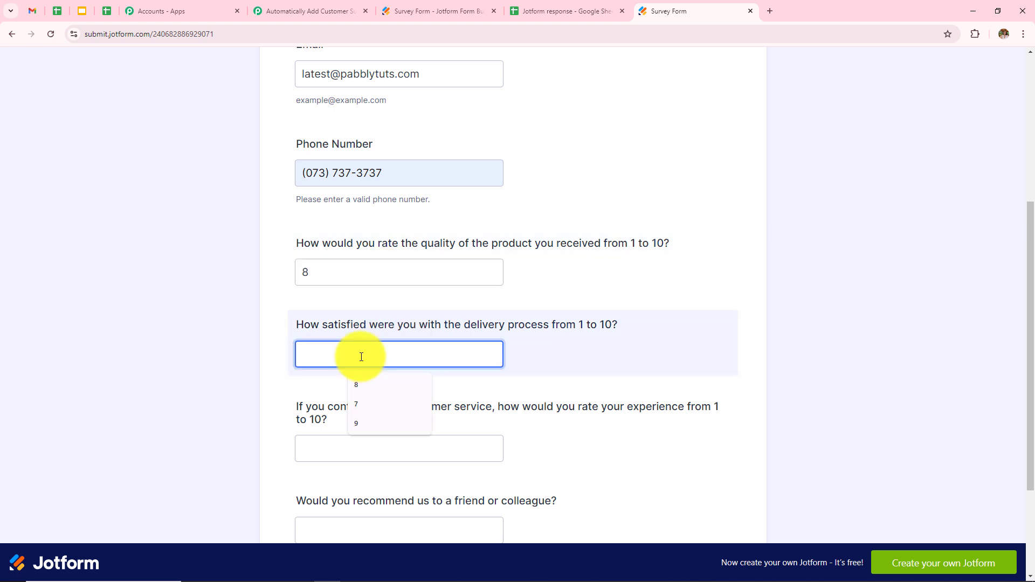
click(356, 385)
scroll(439, 448, down, 2)
click(396, 346)
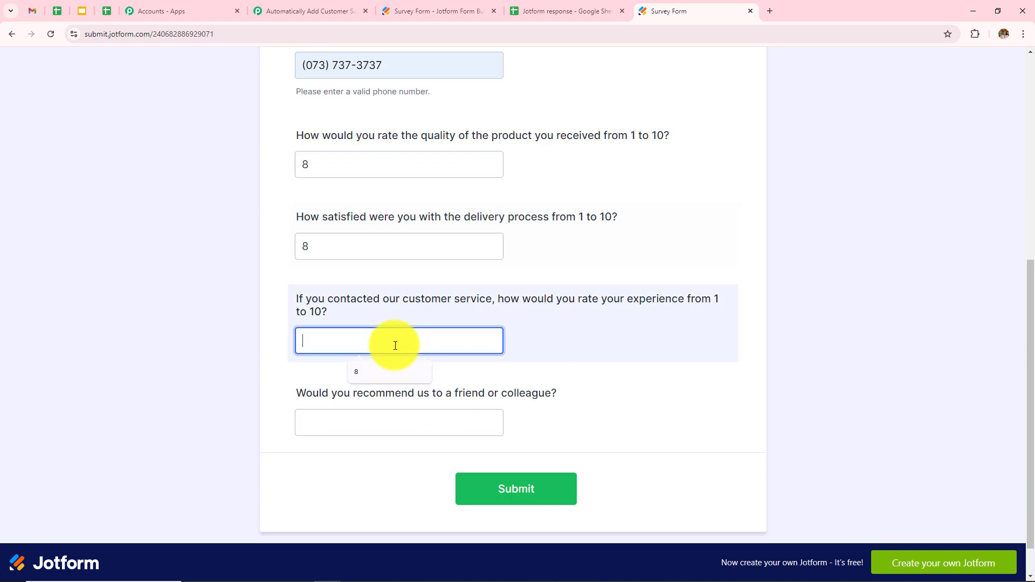
text(9)
- Answer Yes to the recommendation question and submit the survey form
click(381, 422)
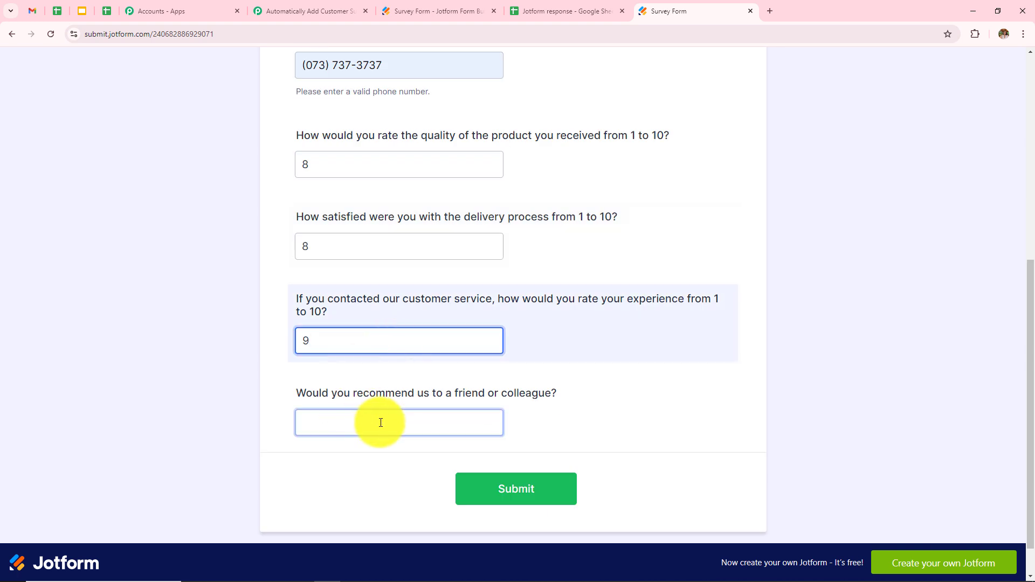
text(Y)
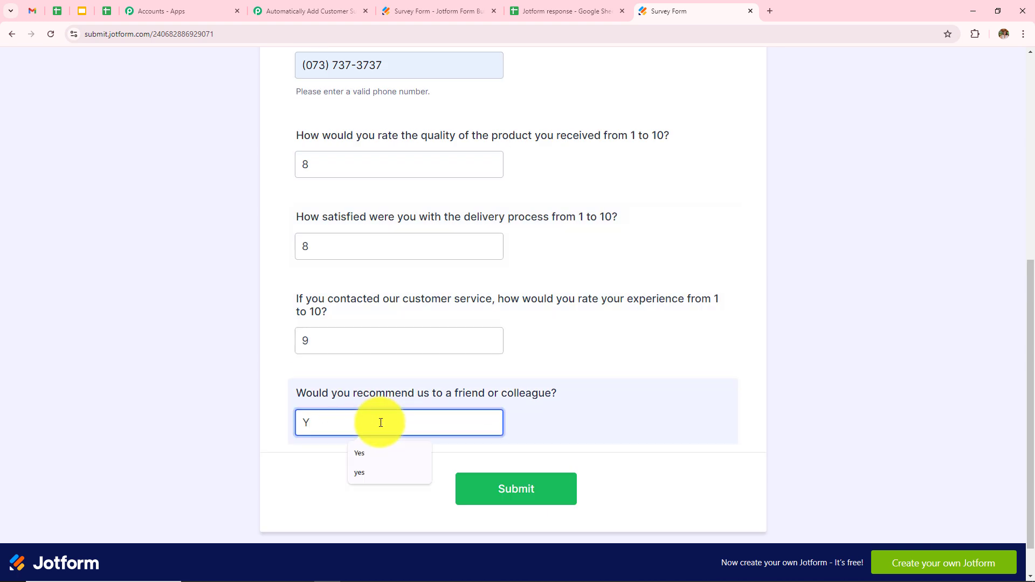
text(es)
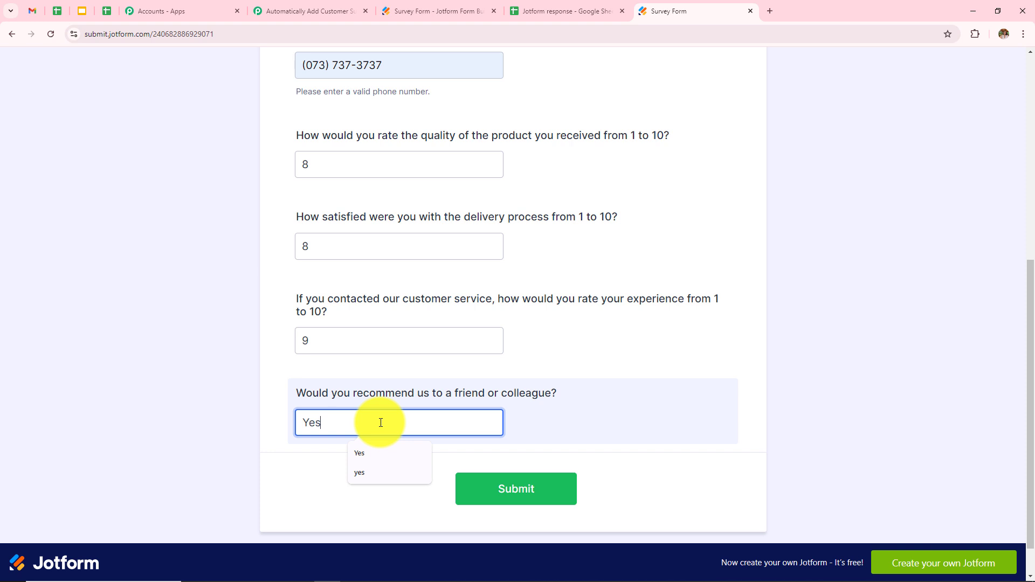
click(546, 488)
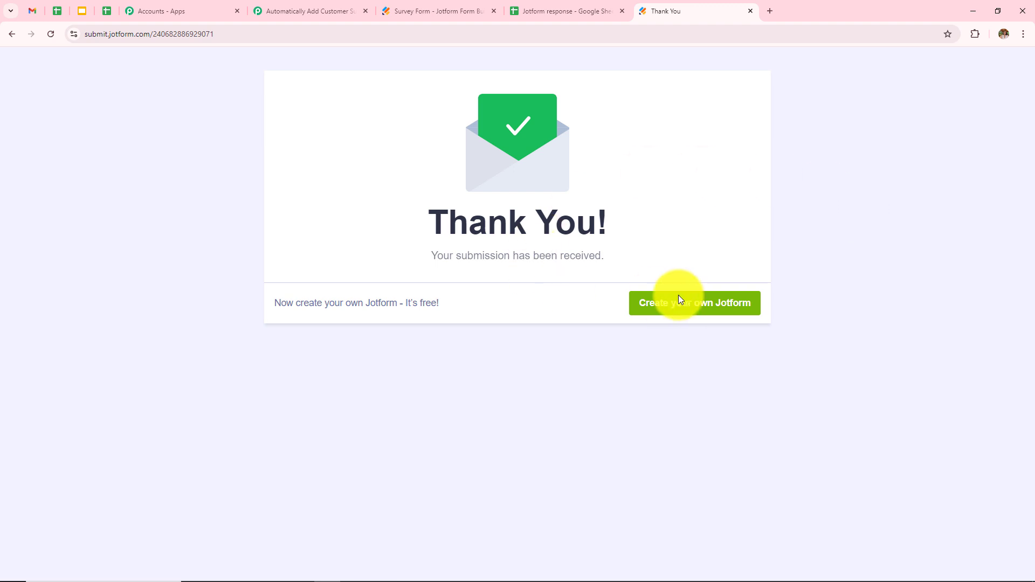
- Check the Jotform response spreadsheet for the submitted survey and return to the Pabbly Connect workflow
click(555, 11)
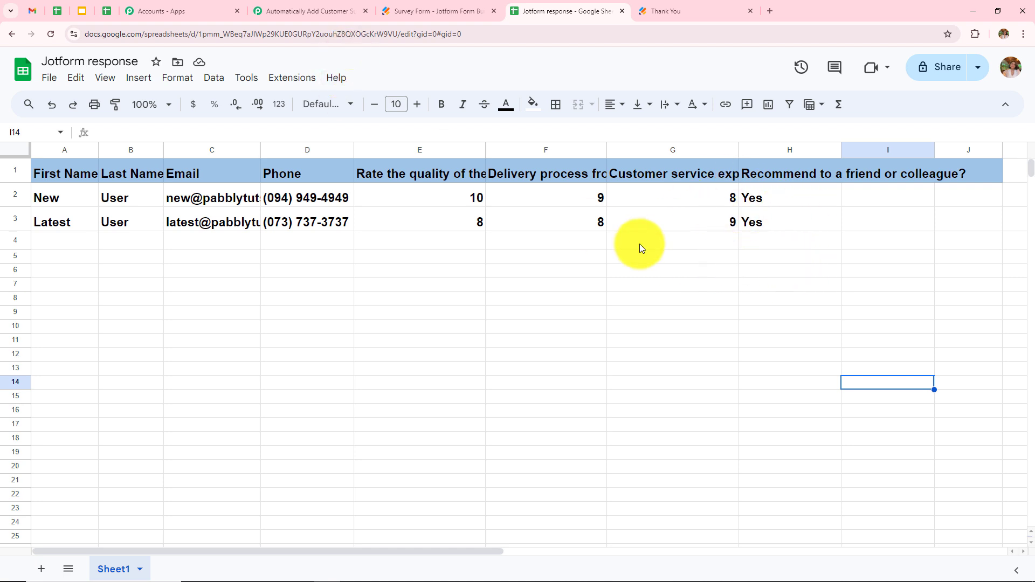
click(329, 11)
click(451, 231)
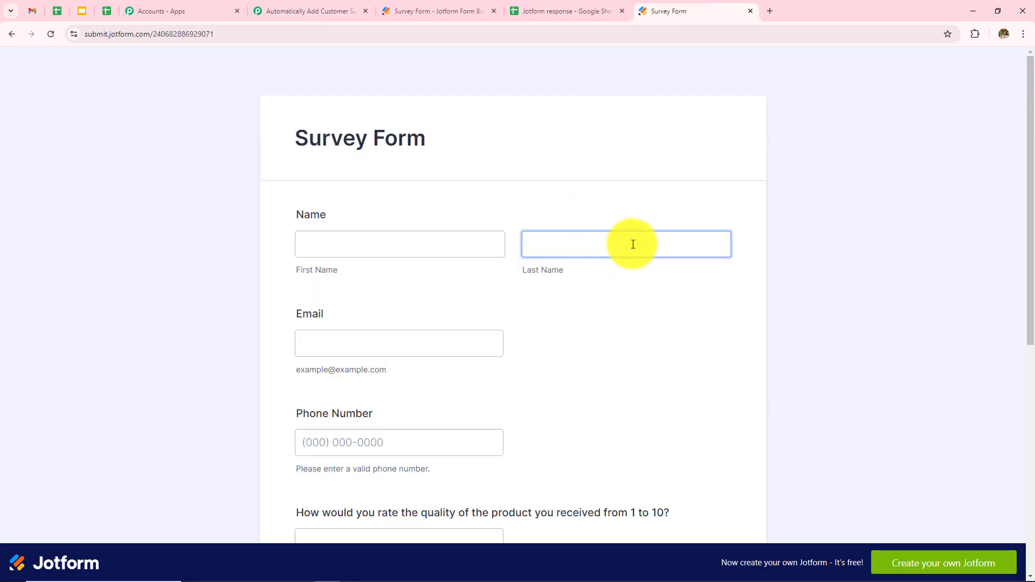
click(314, 9)
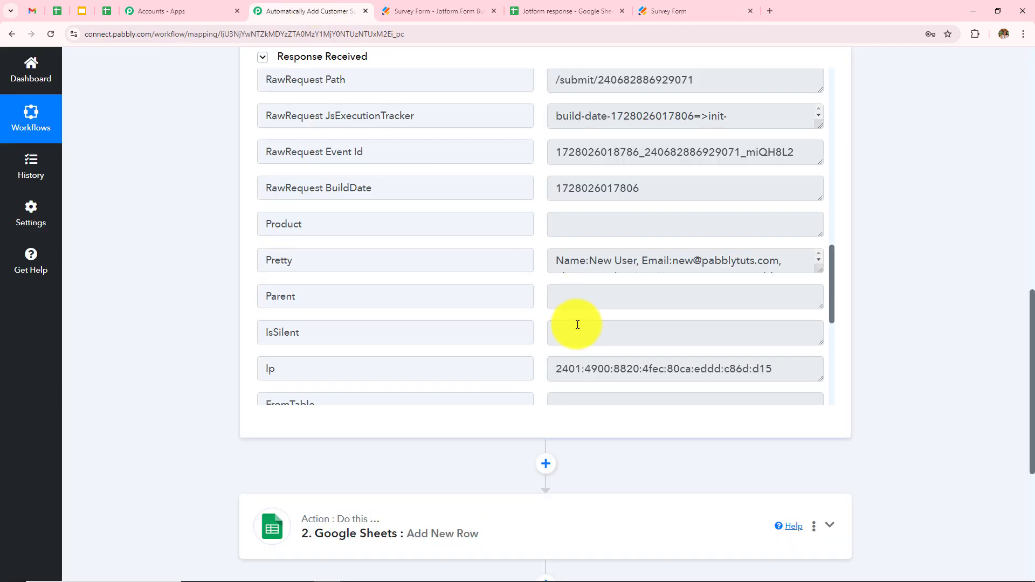
- Review the Jotform trigger's received response and the field mappings in the Google Sheets Add New Row action
scroll(620, 325, down, 4)
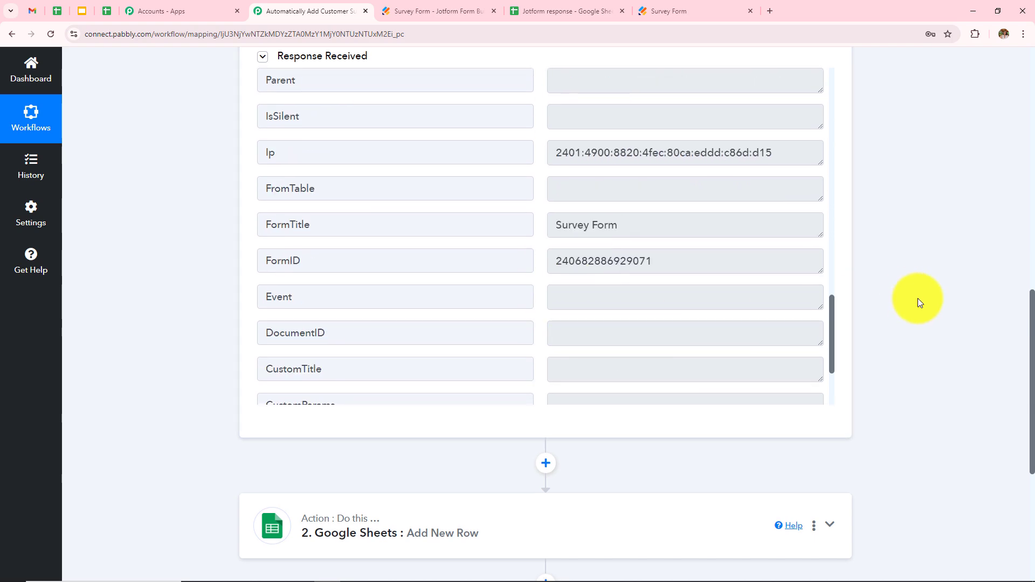
scroll(918, 302, down, 3)
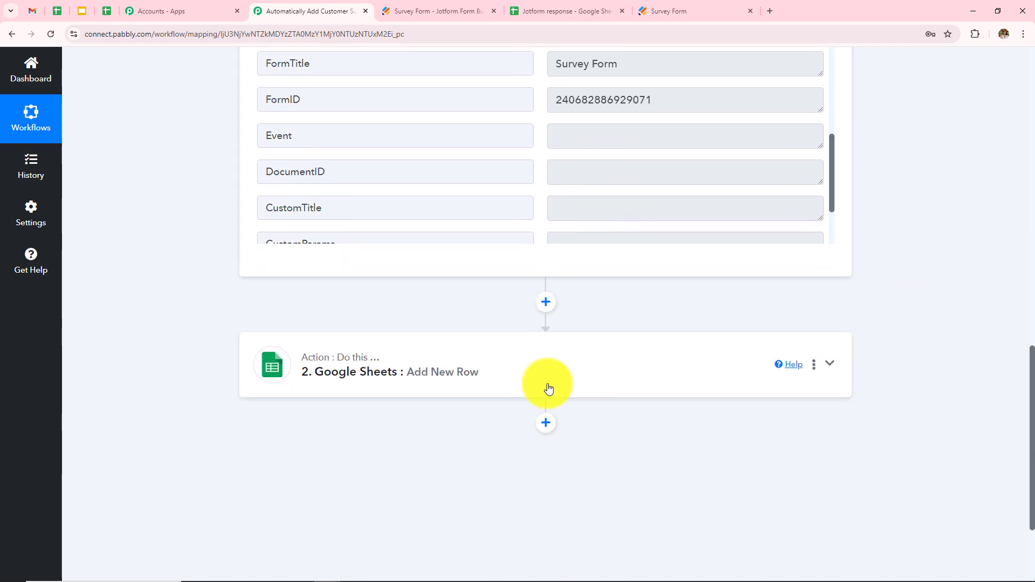
click(442, 382)
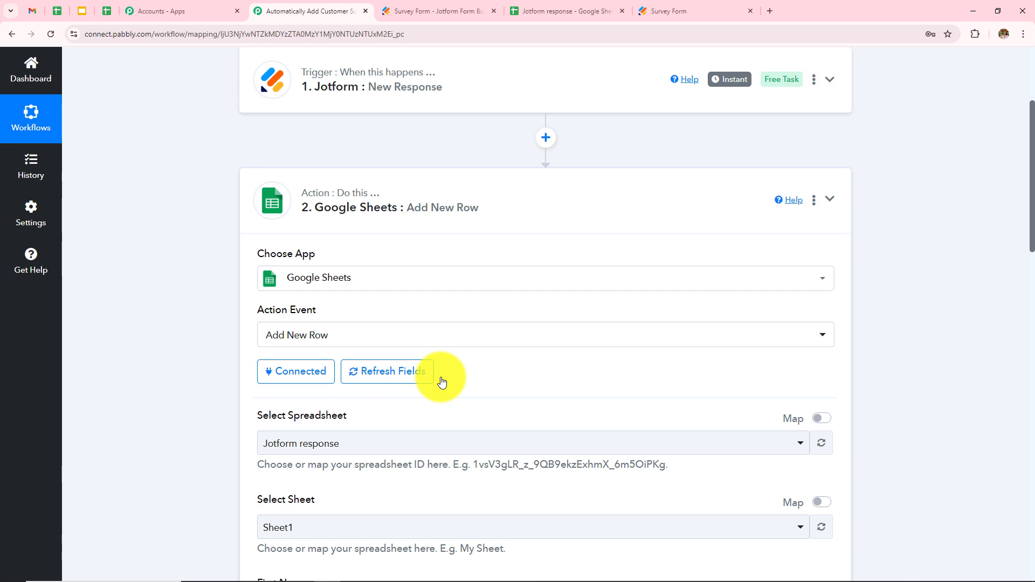
scroll(441, 381, down, 5)
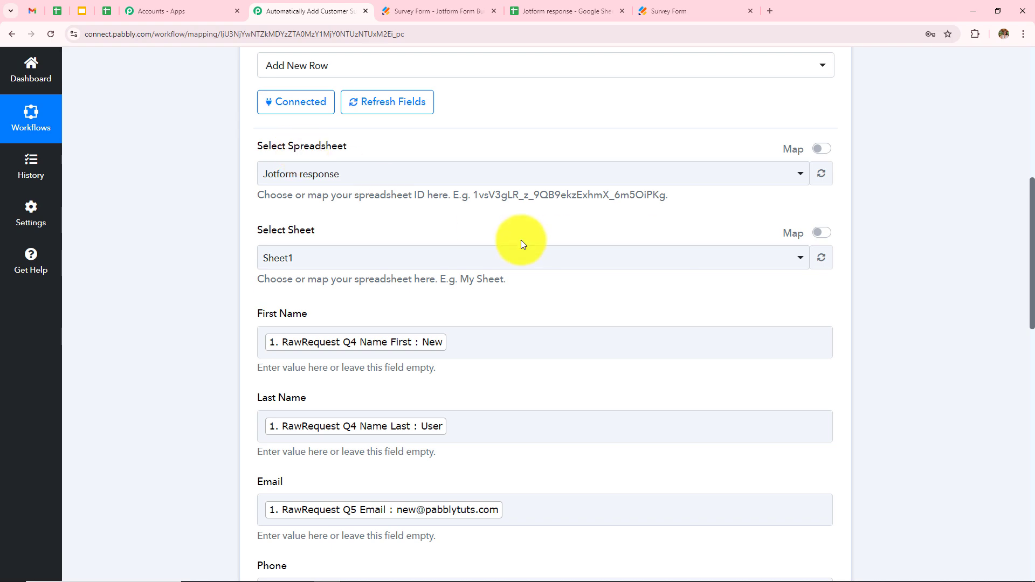
scroll(521, 240, down, 6)
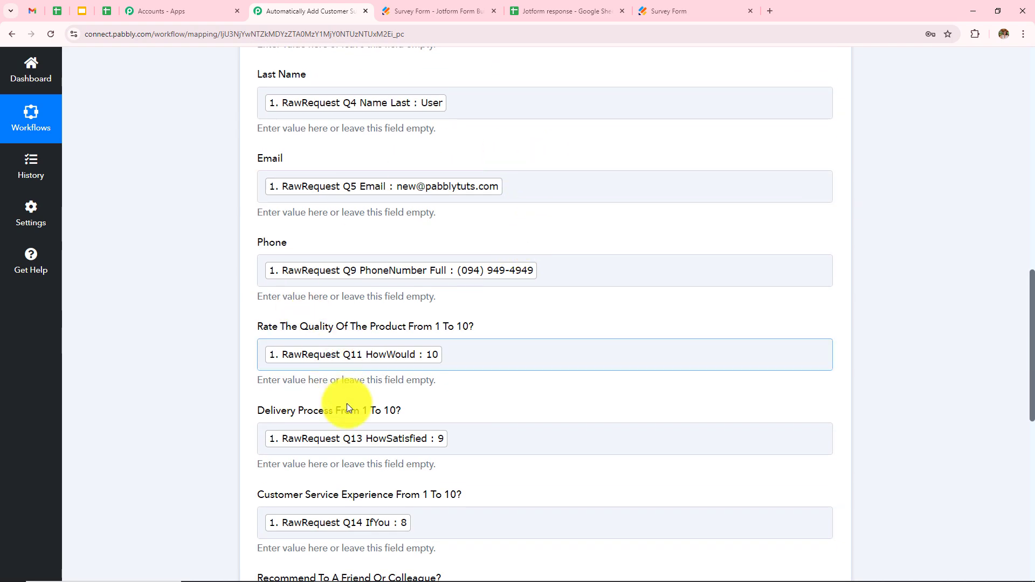
scroll(598, 298, down, 7)
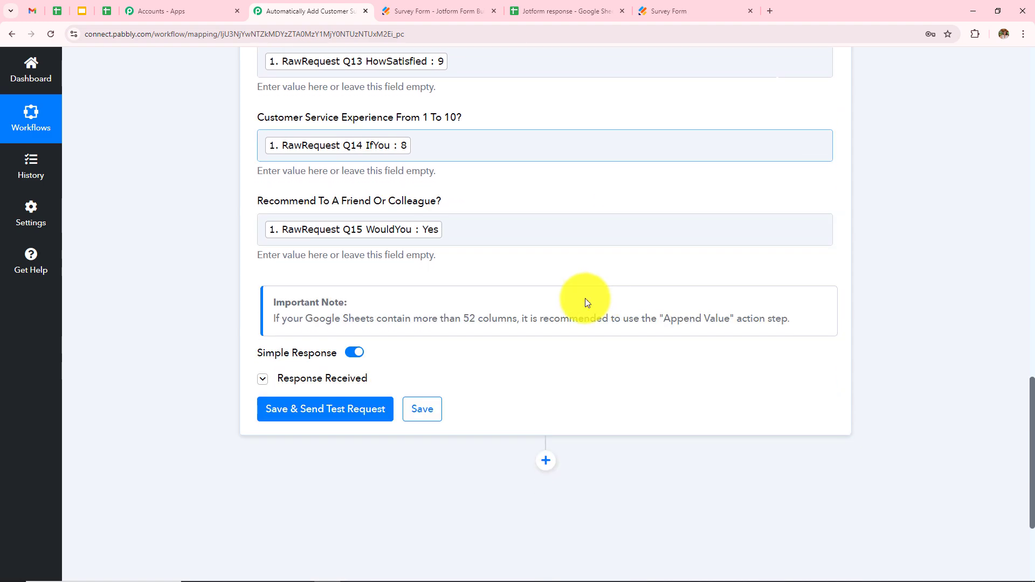
- Inspect the Google Sheets action's received response and compare it with the rows in the Jotform response spreadsheet, returning to the Pabbly Connect workflow
click(303, 384)
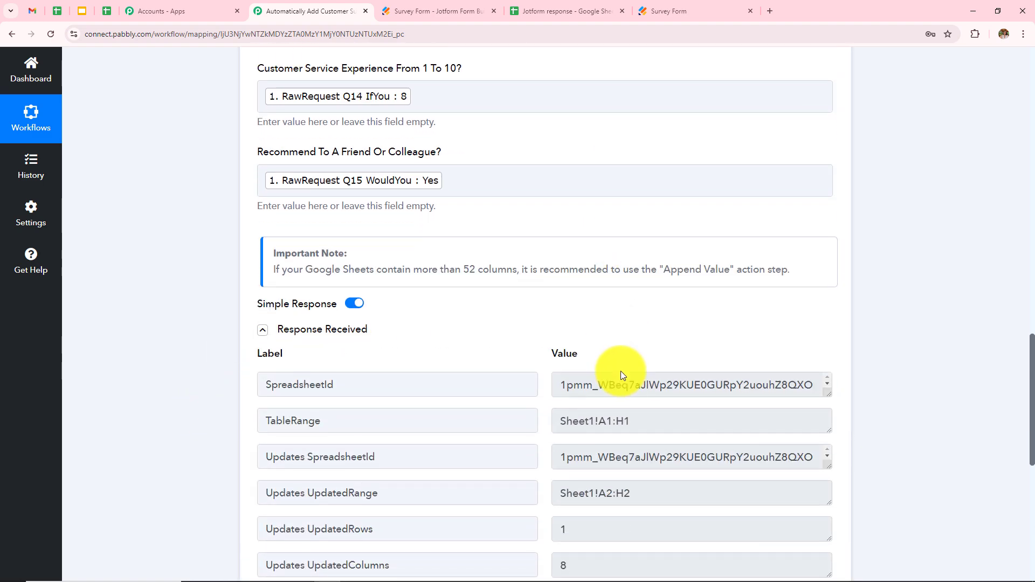
scroll(623, 375, down, 2)
click(544, 12)
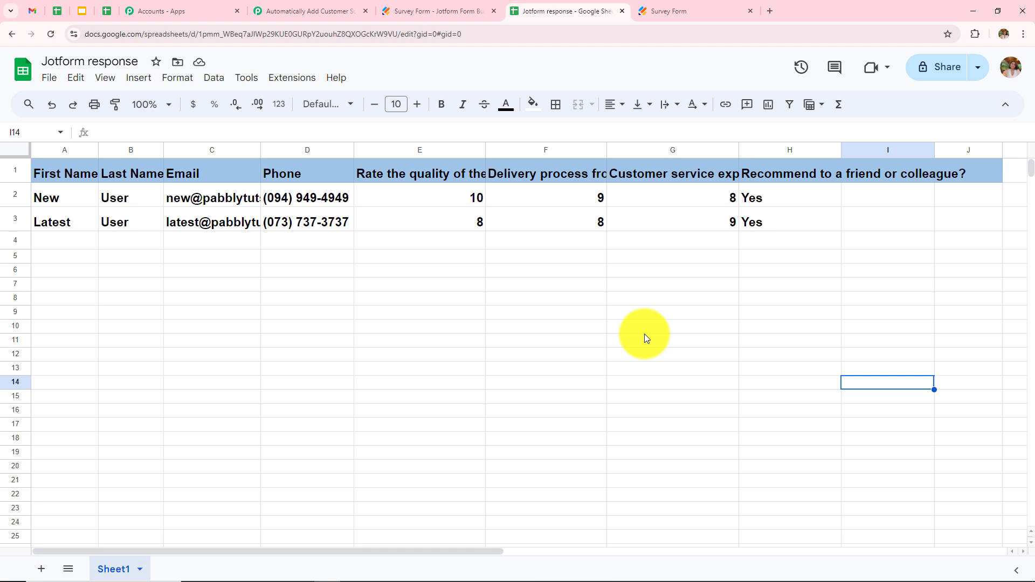
click(301, 16)
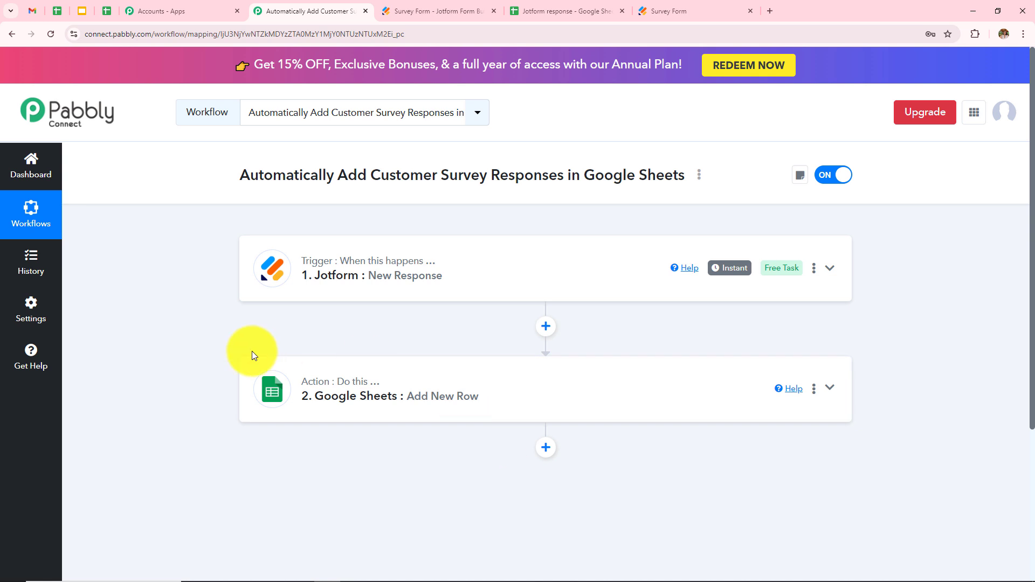